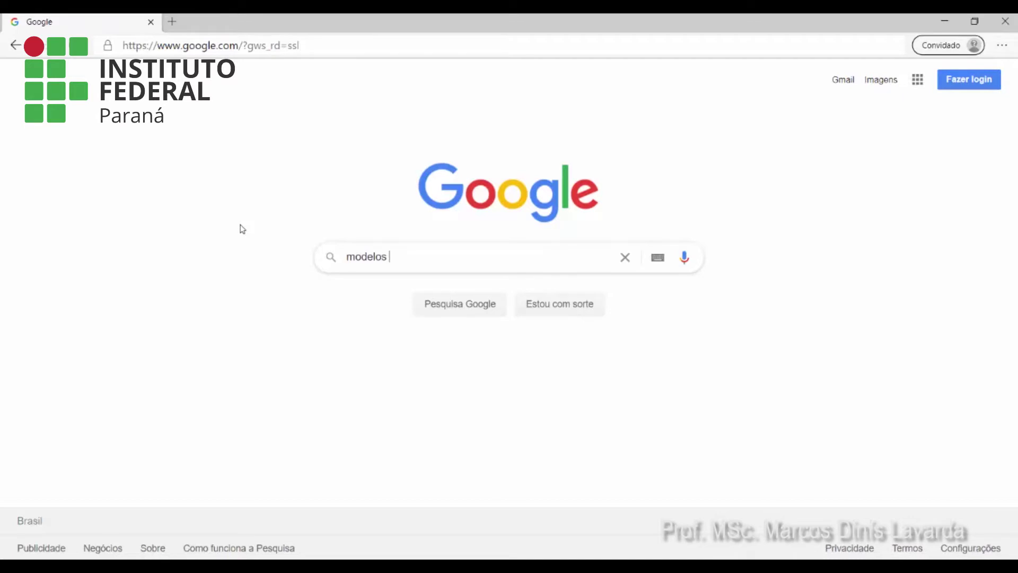
# - Search Google for "modelos stl impressão 3d" and look through the results for sites offering STL models
pyautogui.write('stl impressão 3d')
pyautogui.press('Return')
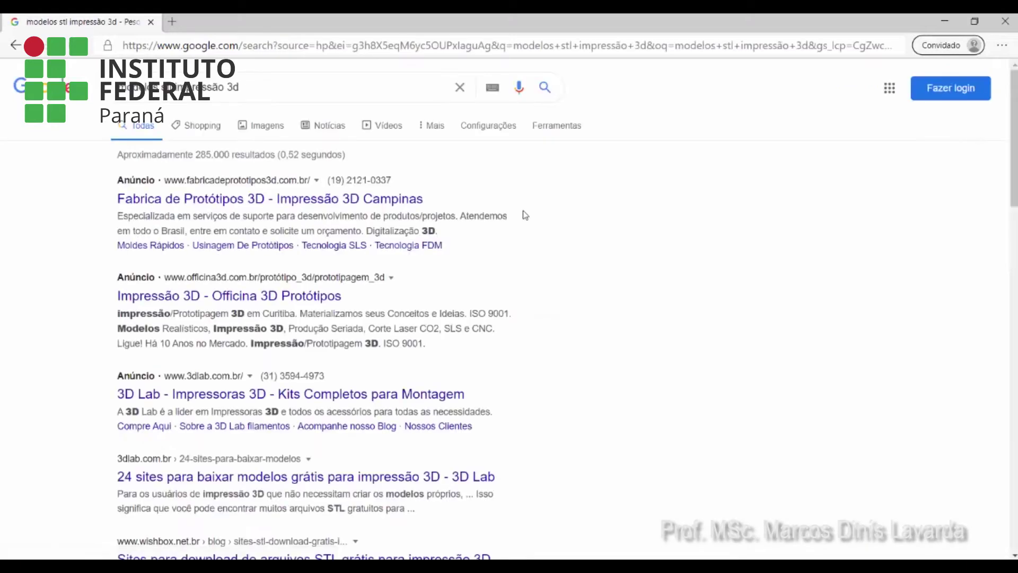
pyautogui.scroll(-3, 599, 340)
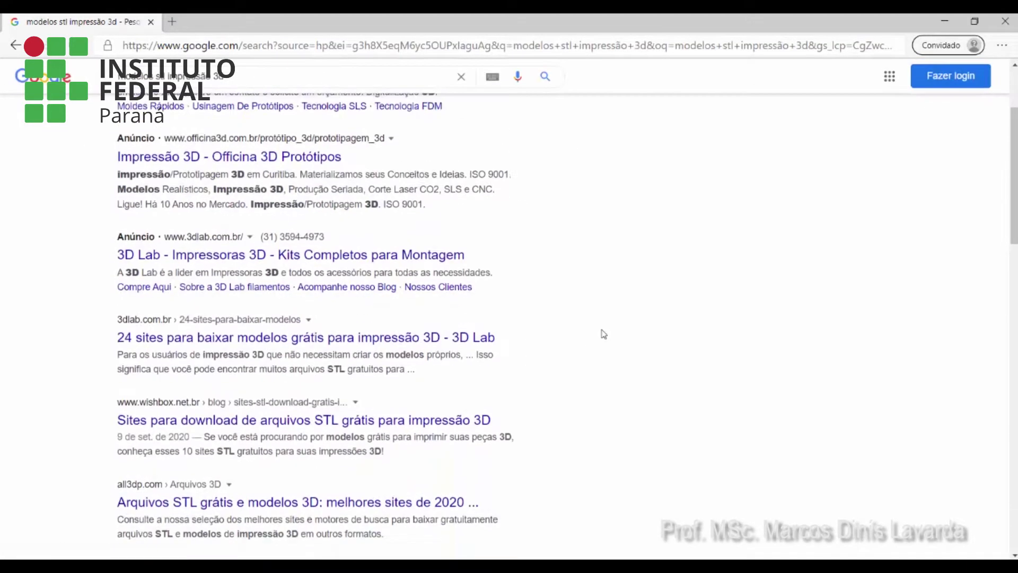
pyautogui.scroll(-3, 240, 243)
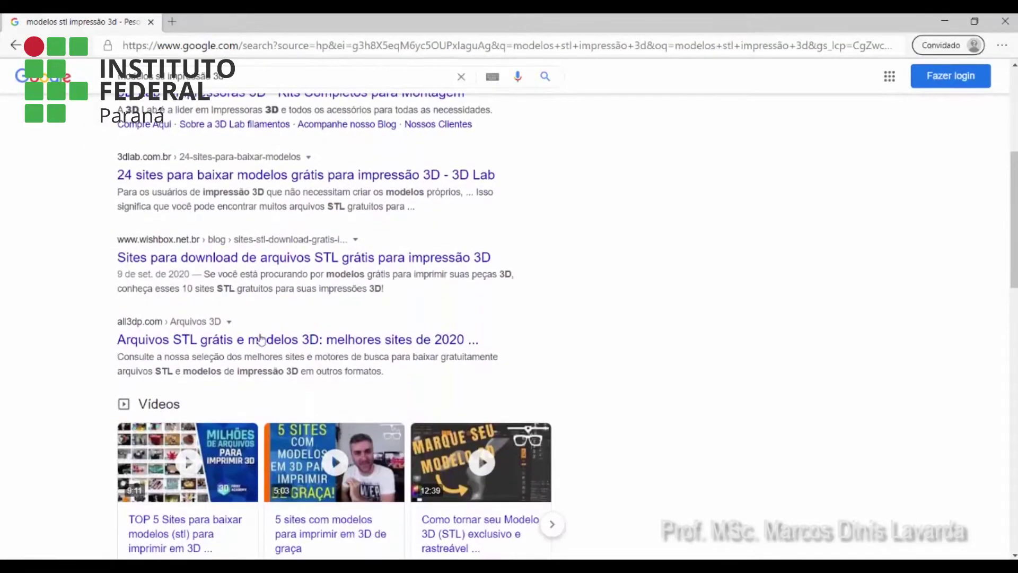
pyautogui.scroll(-6, 635, 306)
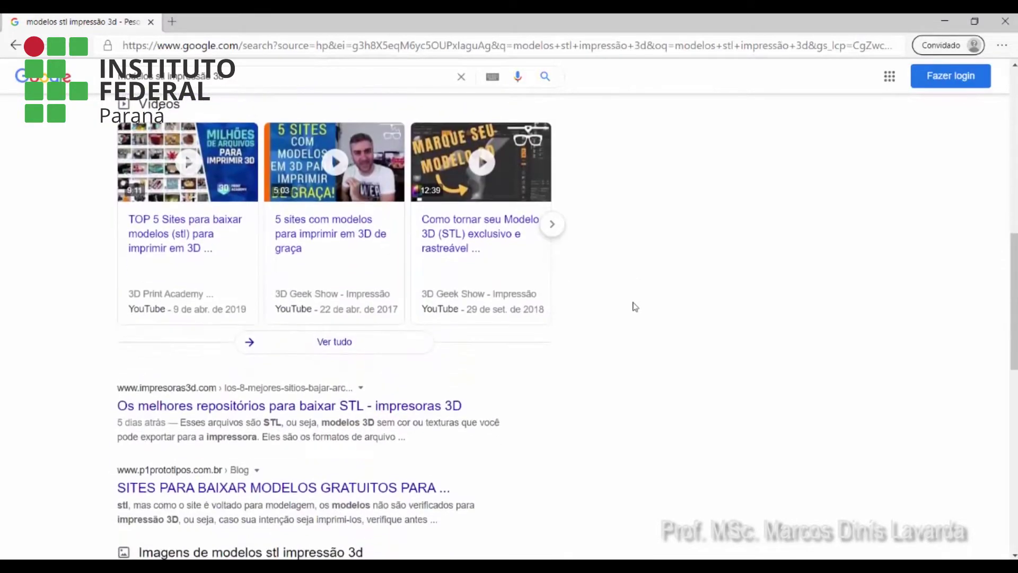
pyautogui.scroll(-3, 635, 307)
pyautogui.scroll(-2, 635, 307)
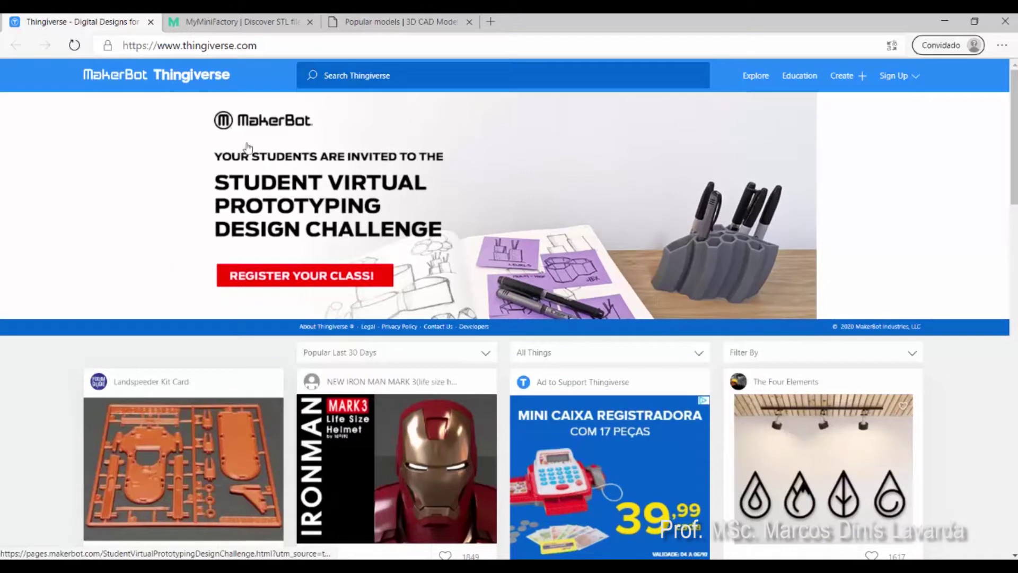
# - Examine the web addresses of the Thingiverse, MyMiniFactory and GrabCAD library model sites one after another
pyautogui.click(272, 46)
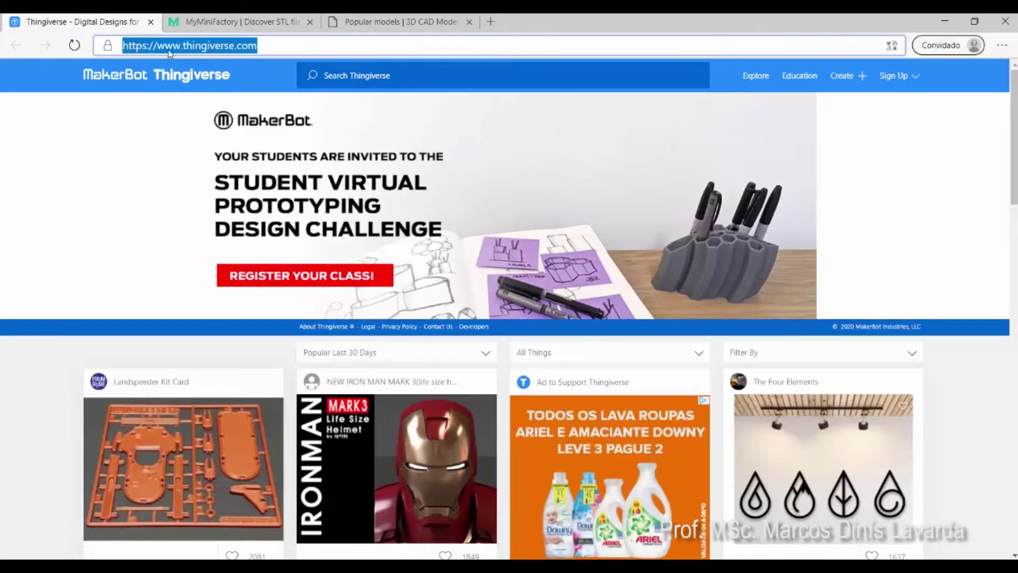
pyautogui.click(270, 47)
pyautogui.click(252, 24)
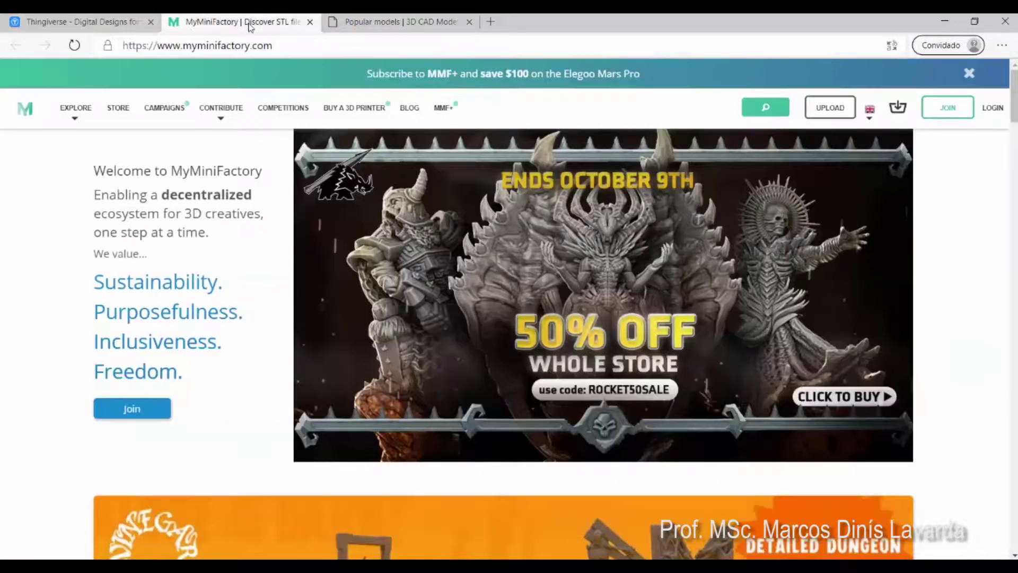
pyautogui.click(275, 46)
pyautogui.click(278, 46)
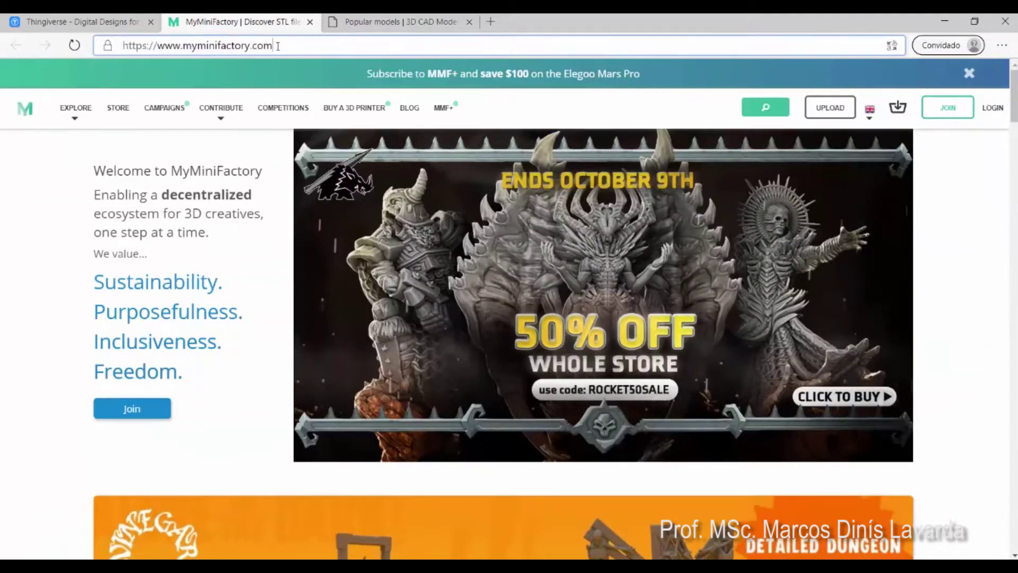
pyautogui.click(380, 33)
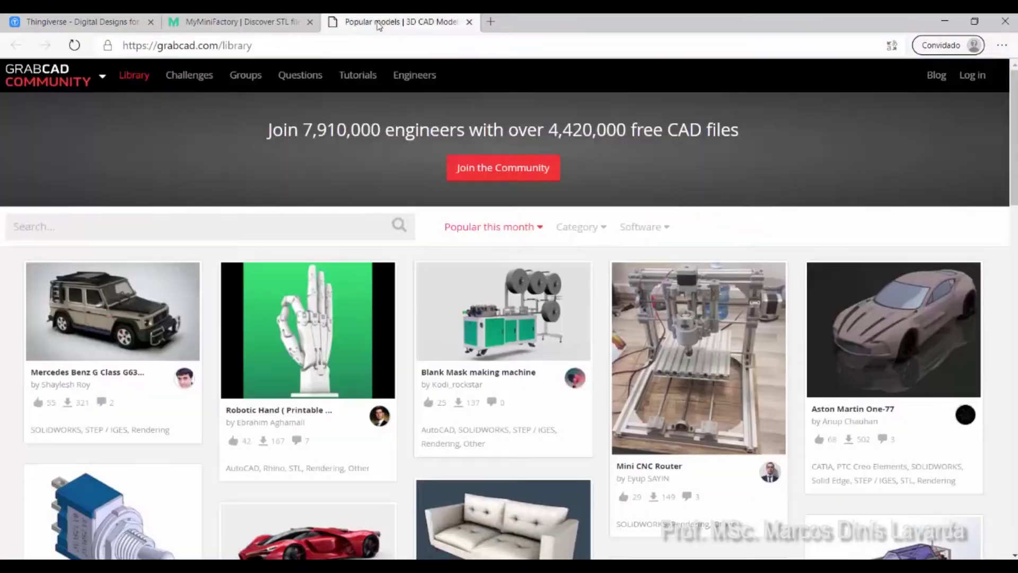
pyautogui.click(282, 46)
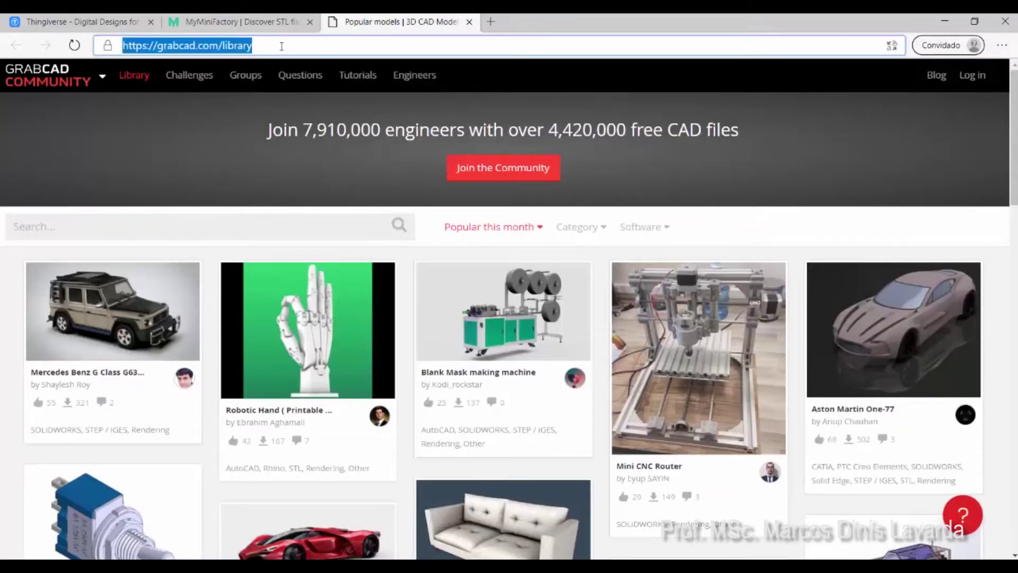
pyautogui.click(281, 46)
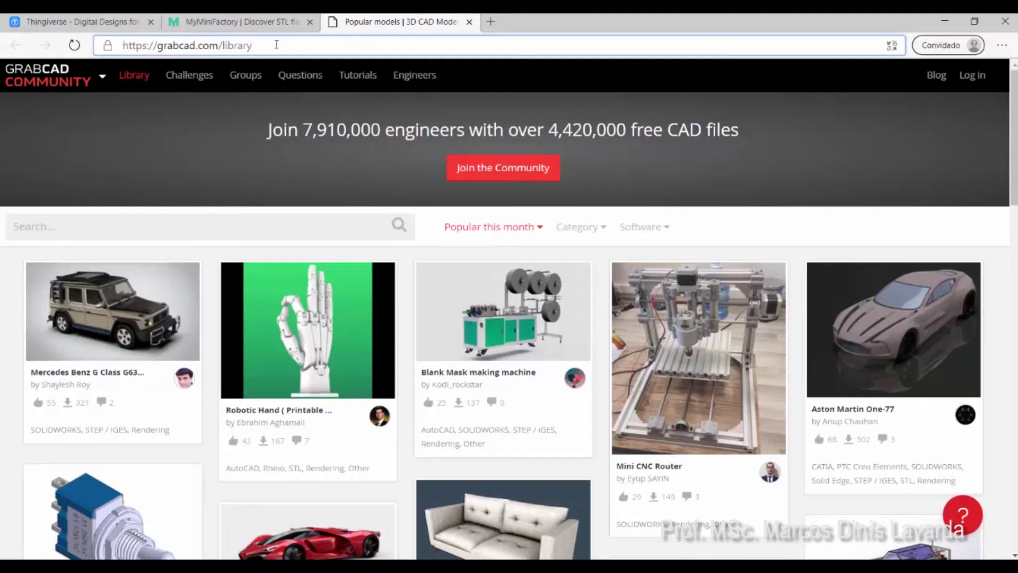
# - Search Thingiverse for "robô" and look through the robot models found
pyautogui.click(79, 22)
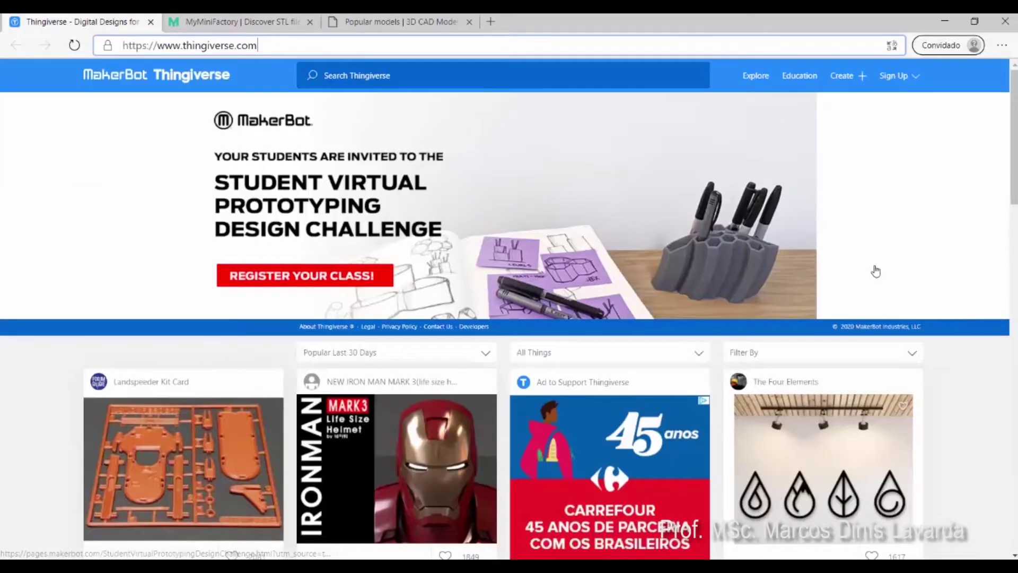
pyautogui.click(456, 79)
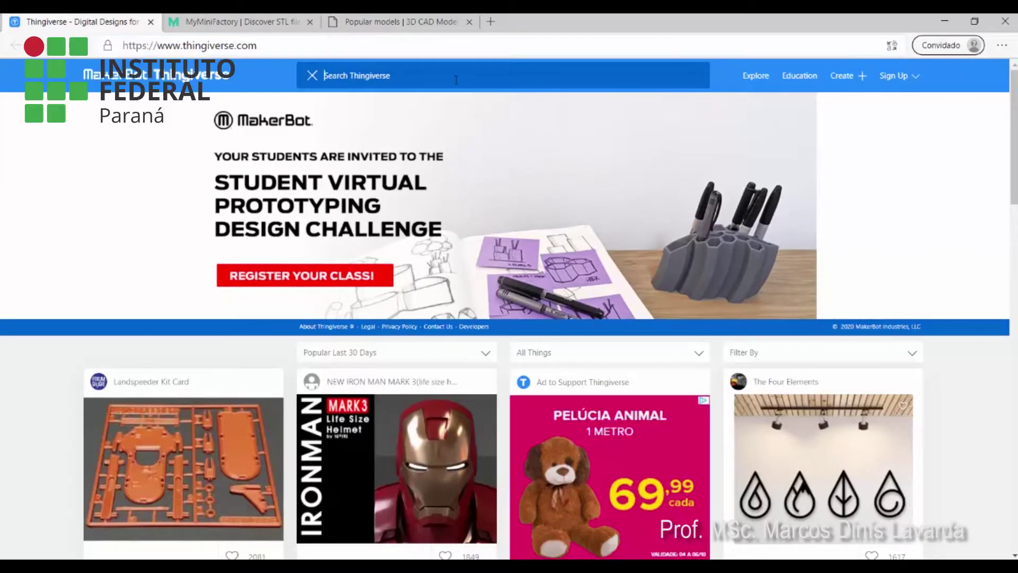
pyautogui.write('rob')
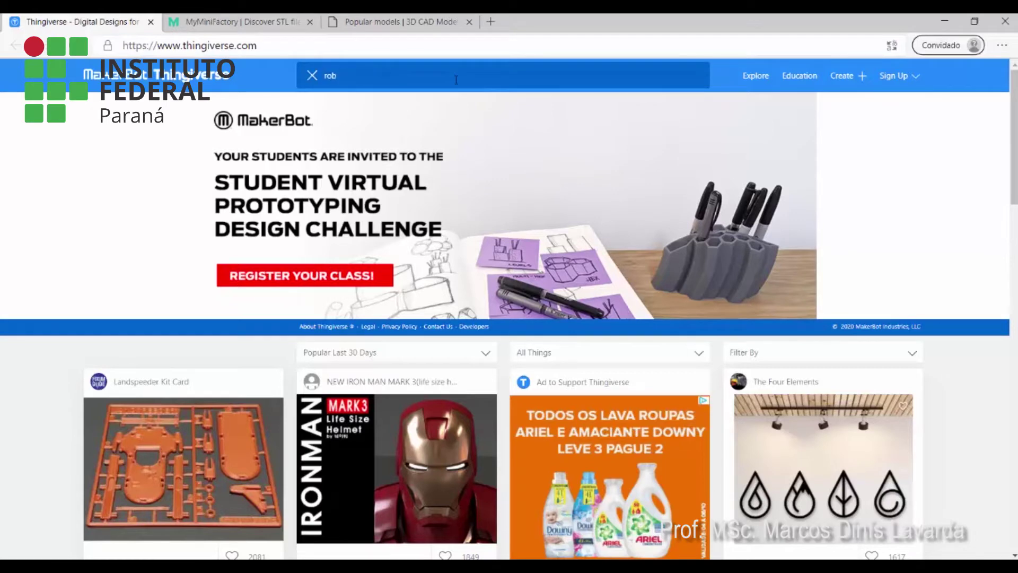
pyautogui.write('ô')
pyautogui.press('Return')
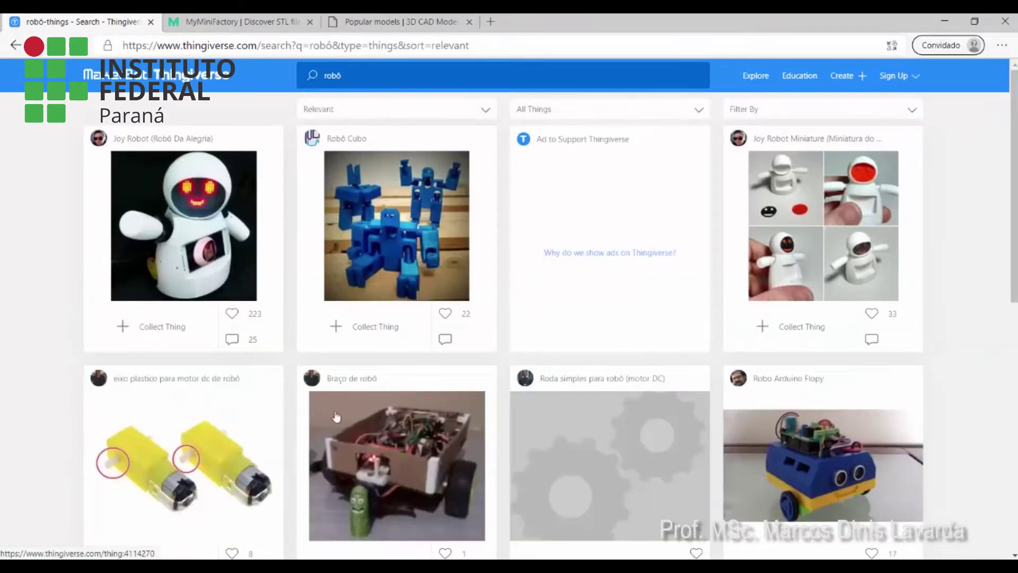
pyautogui.scroll(-8, 960, 340)
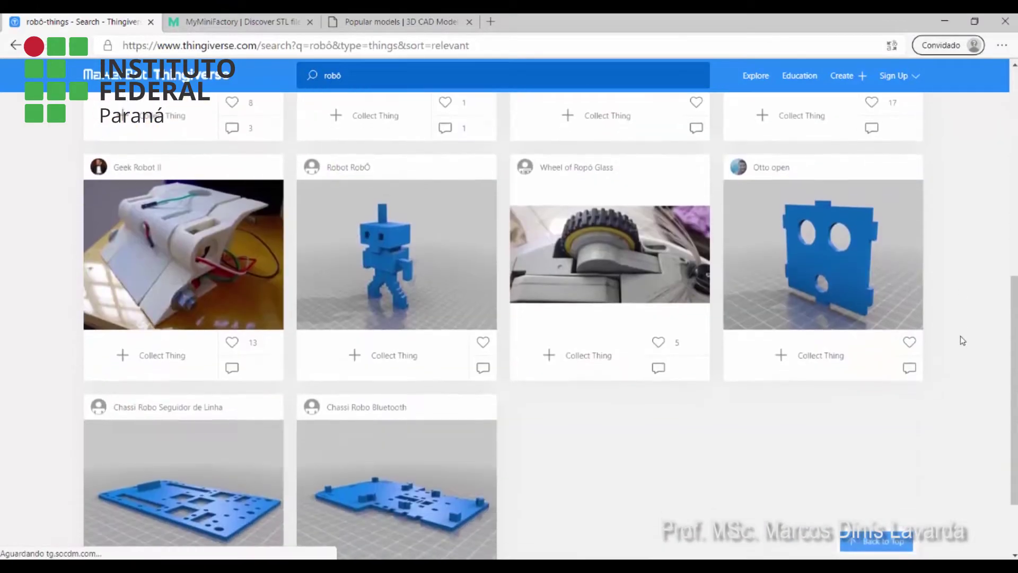
pyautogui.scroll(-1, 960, 340)
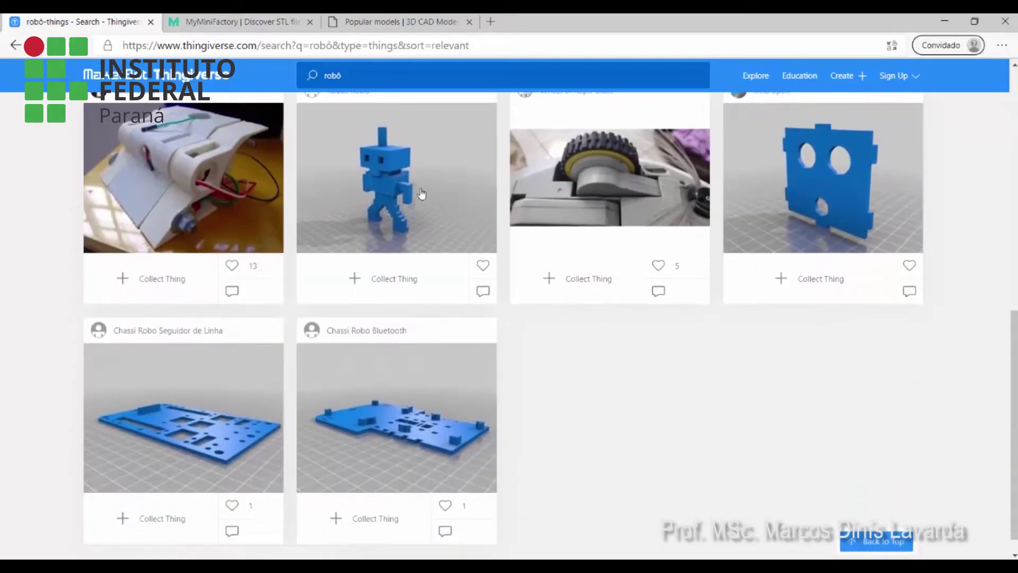
# - Download all files of the blocky blue Robot RobÔ model and open the downloaded Robot_RobÔ.zip
pyautogui.click(401, 181)
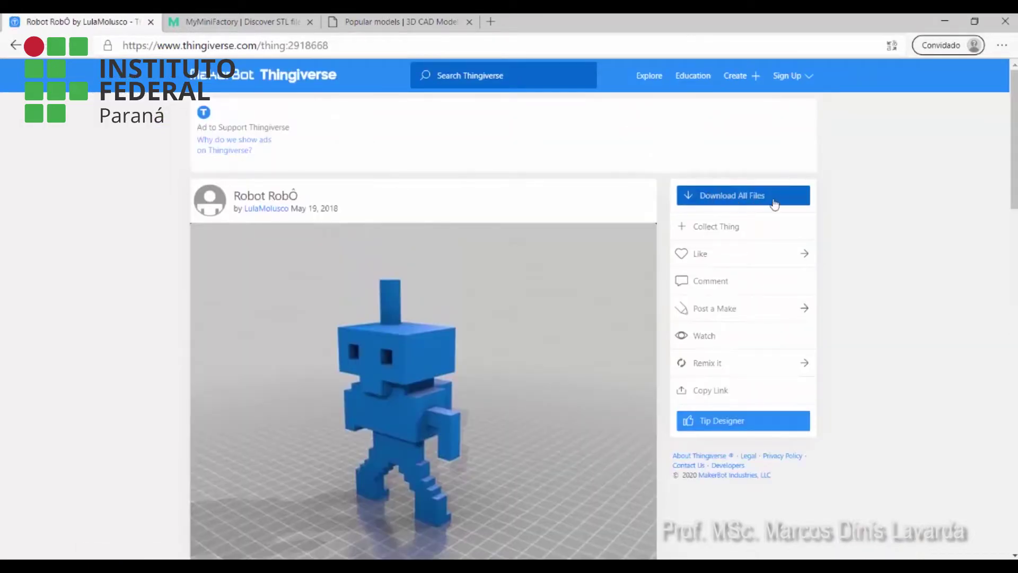
pyautogui.click(774, 204)
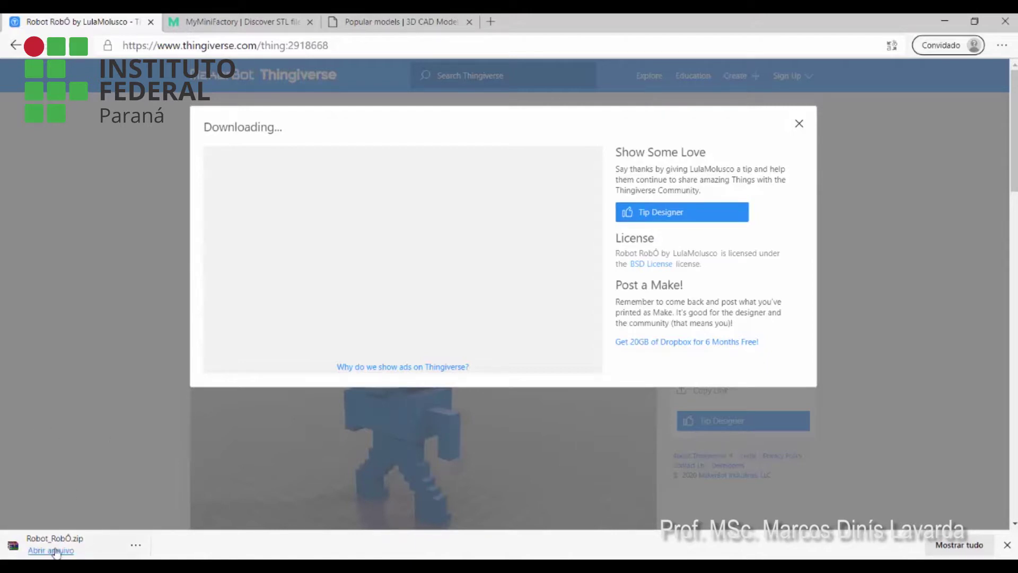
pyautogui.click(57, 552)
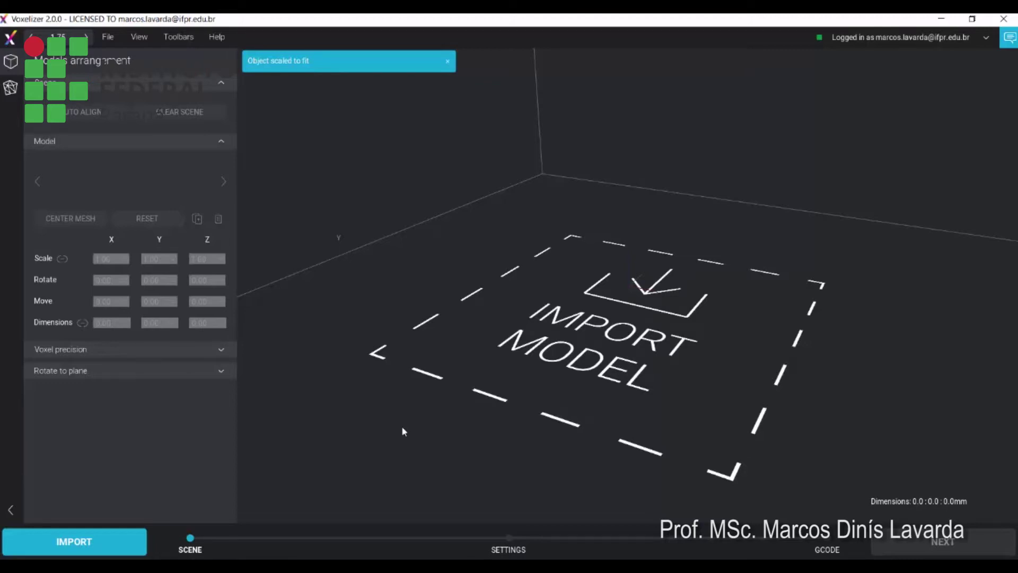
# - Import 2918668.stl from the archive's files folder into the empty Voxelizer scene
pyautogui.hotkey('alt', 'Tab')
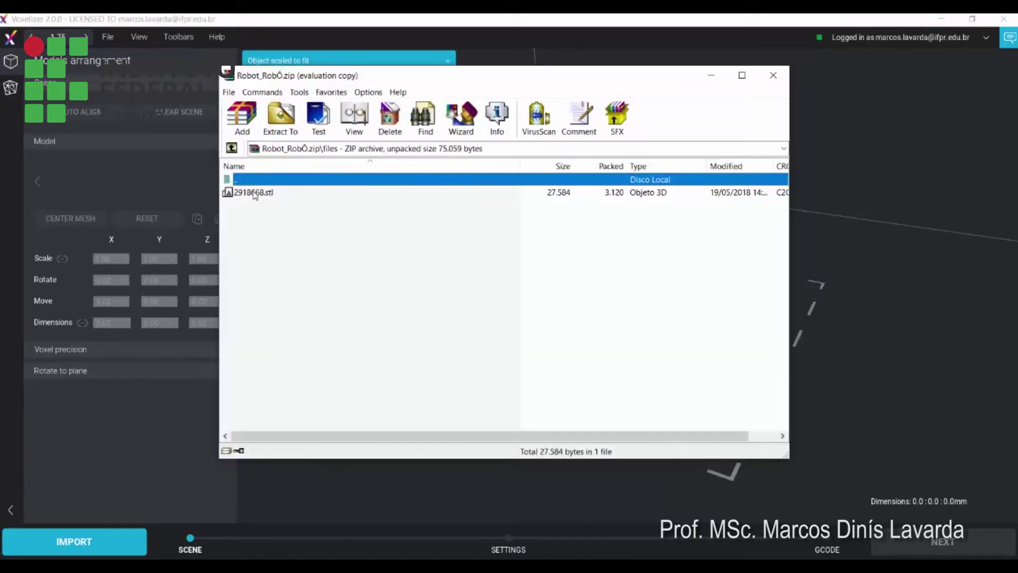
pyautogui.moveTo(256, 193); pyautogui.dragTo(837, 310)
pyautogui.moveTo(680, 223); pyautogui.dragTo(673, 172)
pyautogui.moveTo(746, 361); pyautogui.dragTo(798, 365)
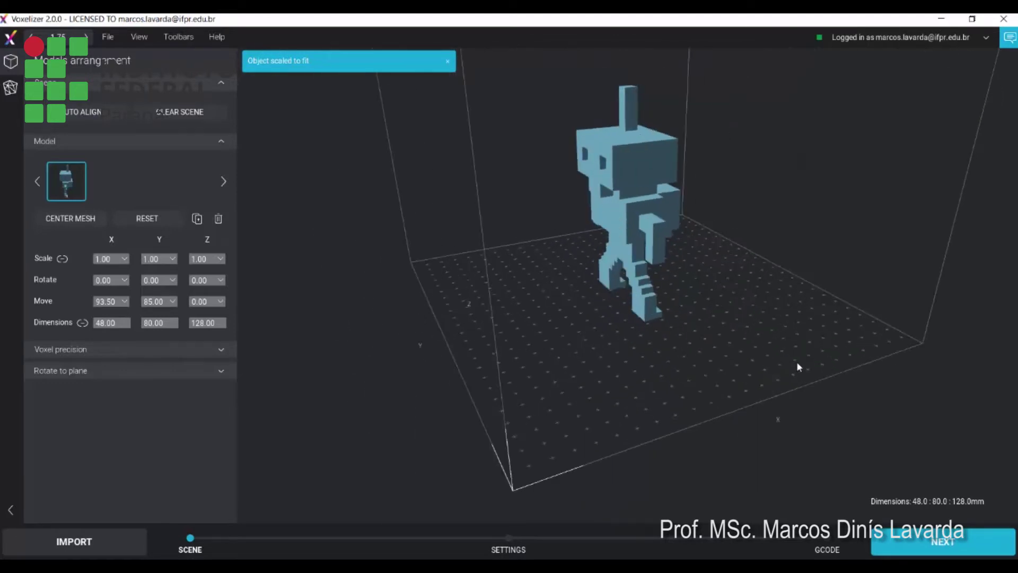
# - Scale the robot model down uniformly to 0.76 on all axes
pyautogui.click(123, 260)
pyautogui.moveTo(110, 273); pyautogui.dragTo(107, 274)
pyautogui.moveTo(698, 337)
pyautogui.mouseDown()
pyautogui.moveTo(755, 317)
pyautogui.moveTo(679, 309)
pyautogui.moveTo(625, 334)
pyautogui.moveTo(673, 325)
pyautogui.moveTo(711, 337)
pyautogui.mouseUp()
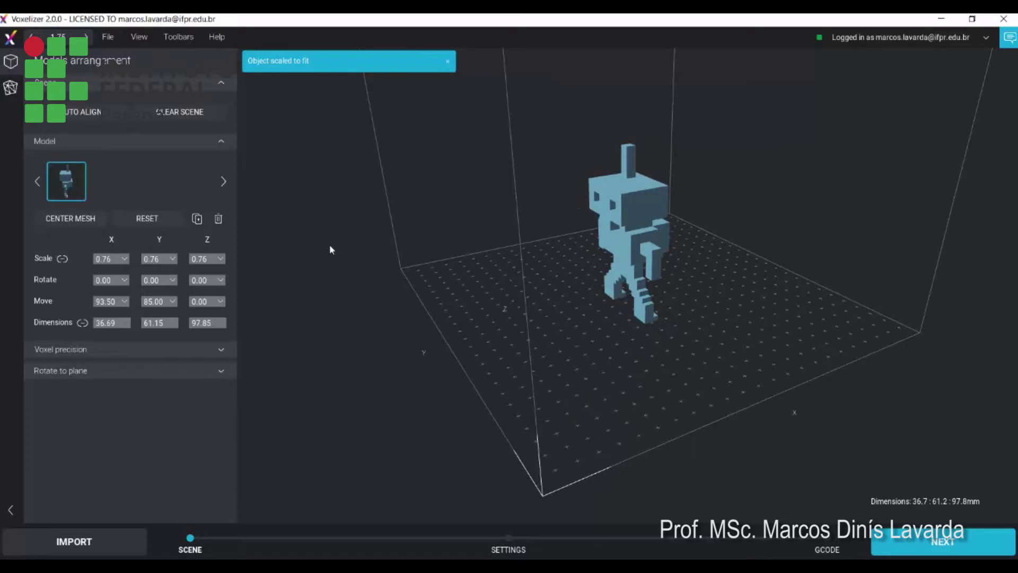
# - Inspect the scaled robot and proceed to the printing settings, clearing the existing voxel objects from the table
pyautogui.moveTo(646, 313); pyautogui.dragTo(780, 327)
pyautogui.moveTo(735, 301); pyautogui.dragTo(716, 335)
pyautogui.moveTo(761, 393); pyautogui.dragTo(805, 381)
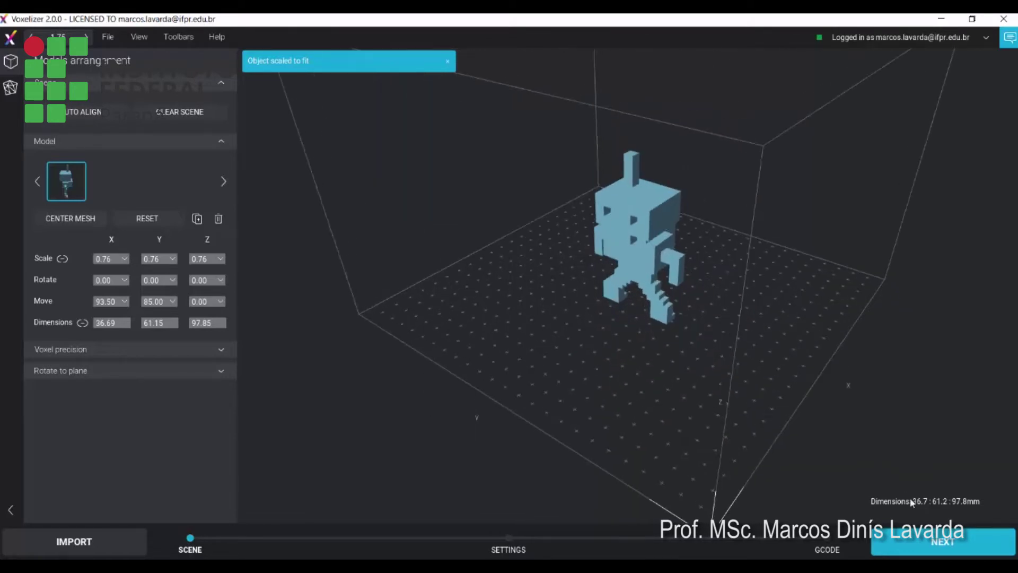
pyautogui.click(935, 543)
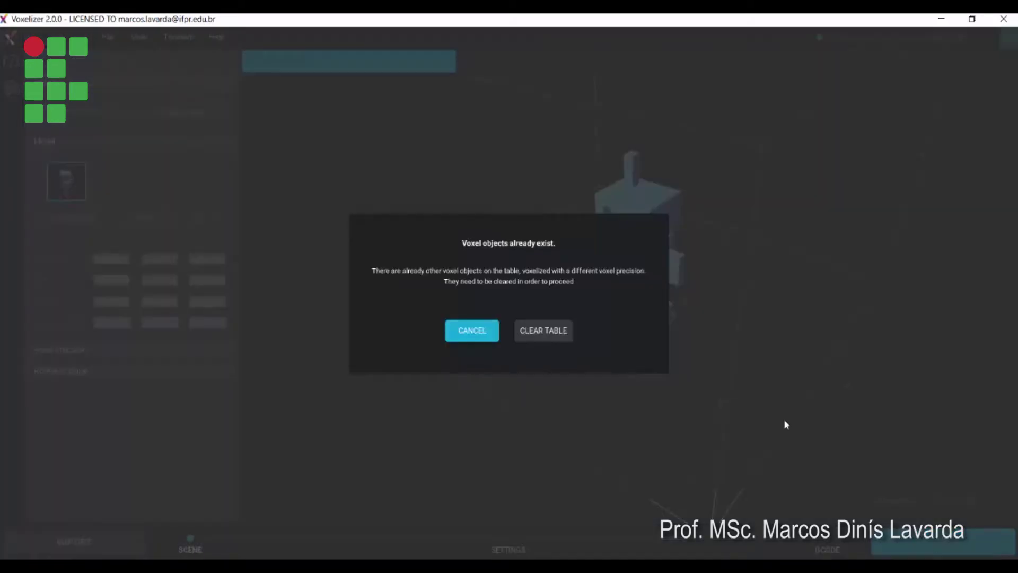
pyautogui.click(538, 333)
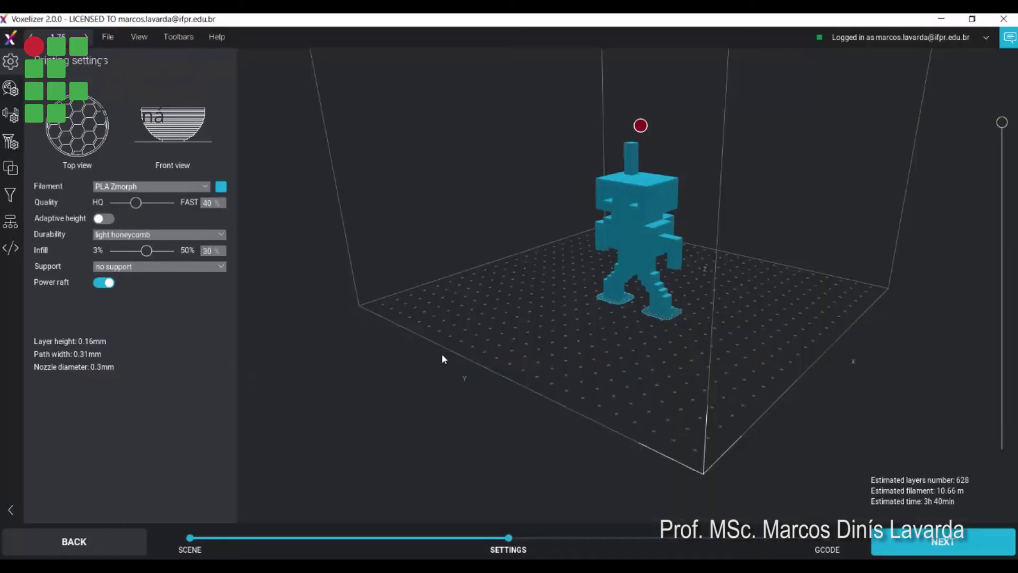
# - Lower the layer preview to a section through the robot's head and set the infill to 12%
pyautogui.moveTo(1002, 123); pyautogui.dragTo(1002, 217)
pyautogui.moveTo(797, 242); pyautogui.dragTo(636, 271, button='right')
pyautogui.scroll(5, 636, 274)
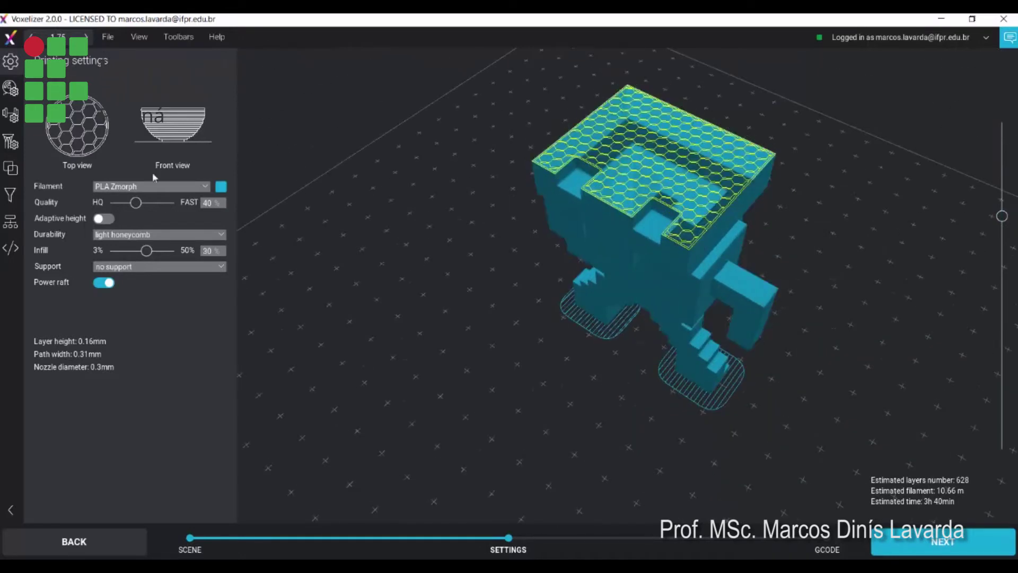
pyautogui.moveTo(146, 250); pyautogui.dragTo(124, 252)
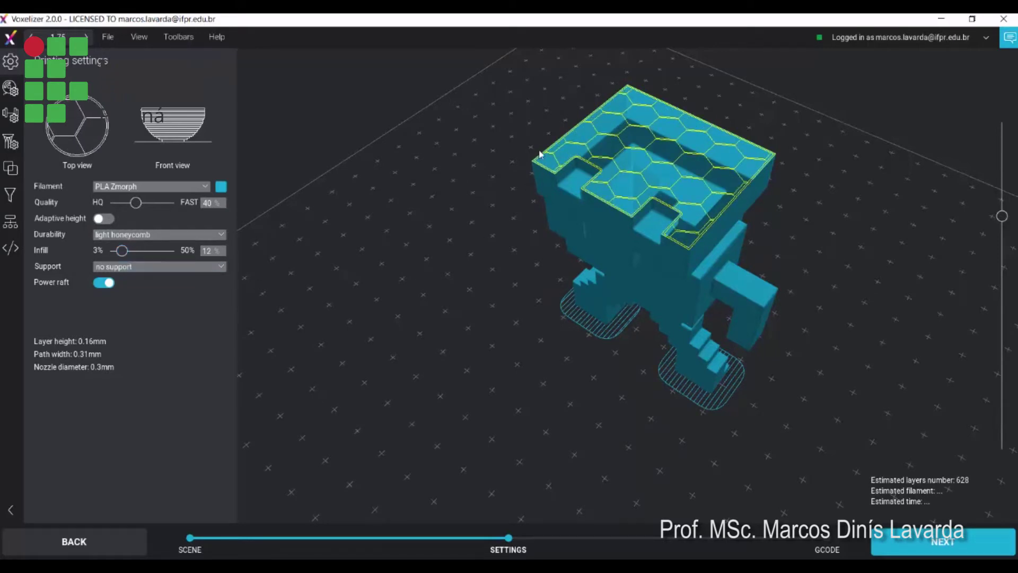
pyautogui.moveTo(1002, 216)
pyautogui.mouseDown()
pyautogui.moveTo(1014, 366)
pyautogui.moveTo(1013, 203)
pyautogui.mouseUp()
pyautogui.moveTo(885, 377)
pyautogui.mouseDown(button='middle')
pyautogui.moveTo(883, 349)
pyautogui.moveTo(884, 367)
pyautogui.mouseUp(button='middle')
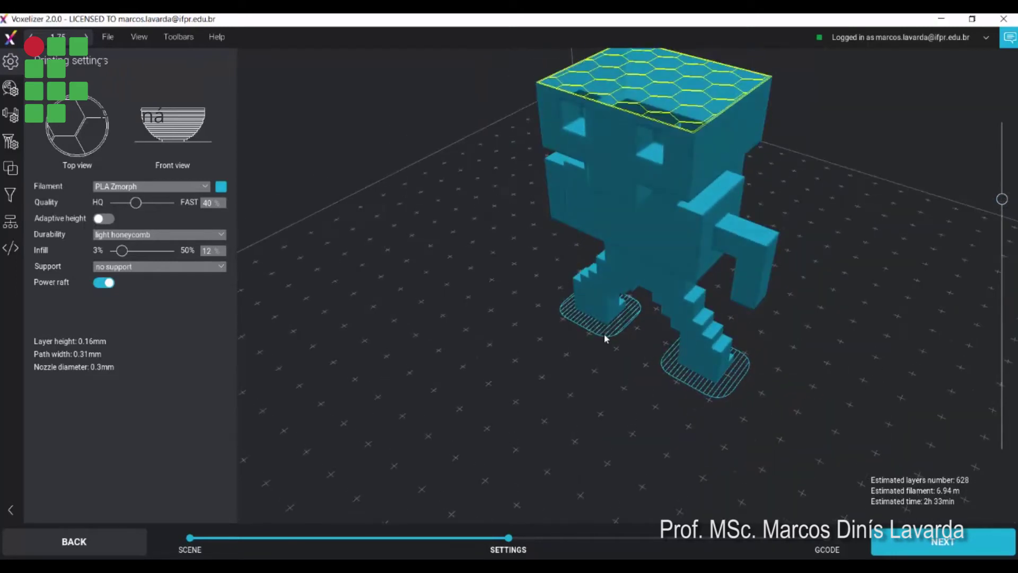
# - Turn the power raft off and back on twice to compare the robot's feet with and without it
pyautogui.click(98, 283)
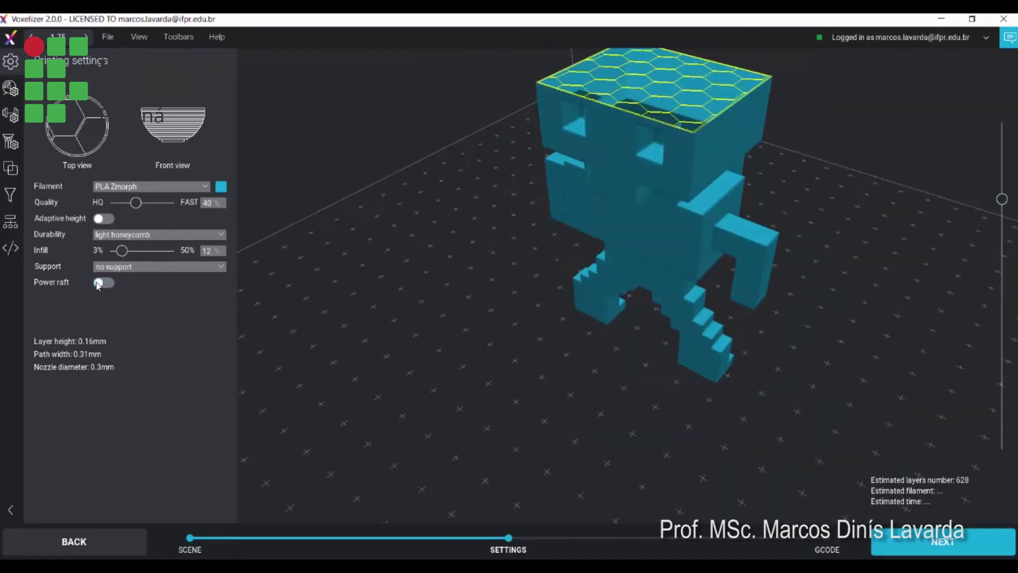
pyautogui.click(108, 284)
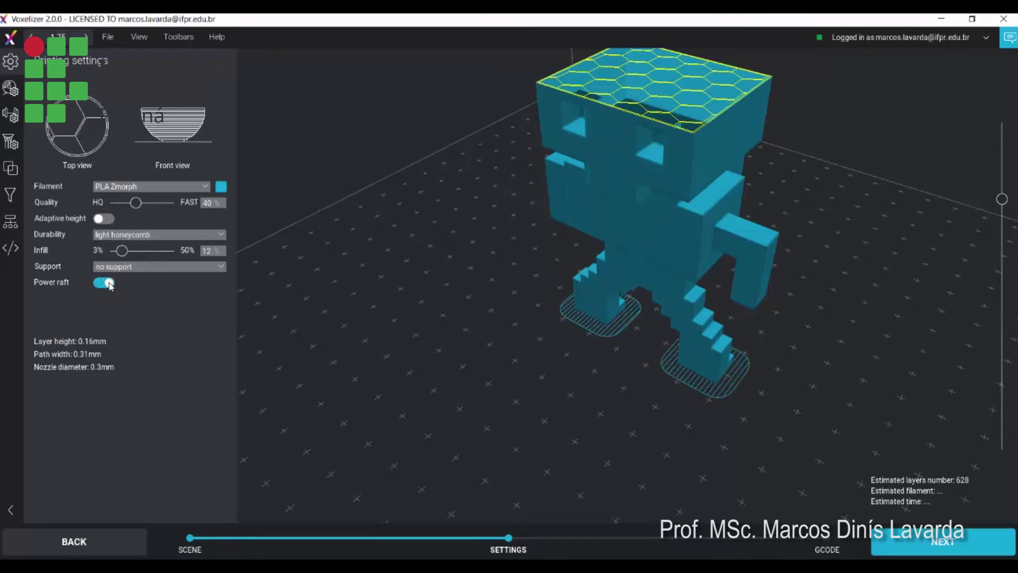
pyautogui.click(101, 284)
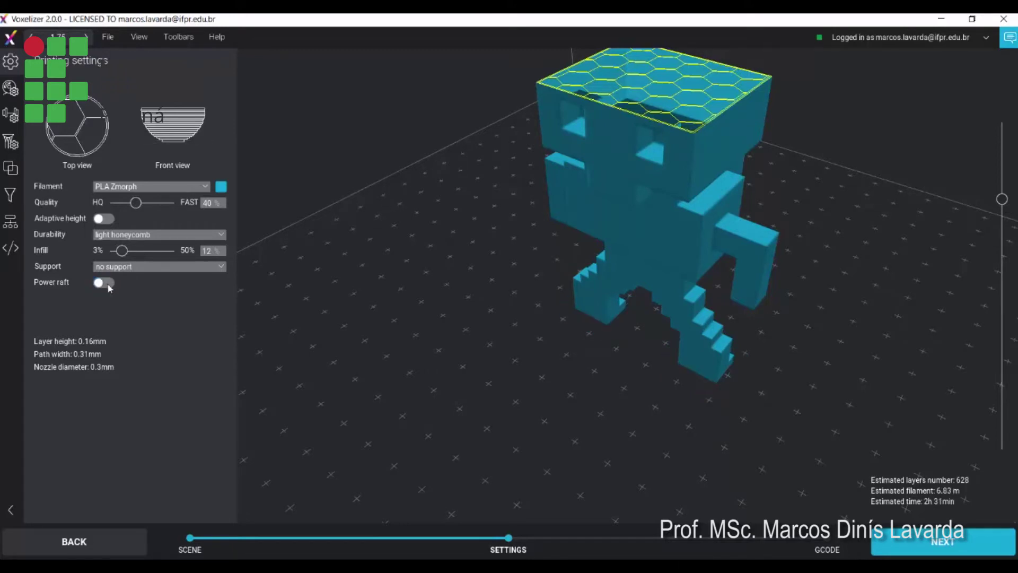
pyautogui.click(101, 283)
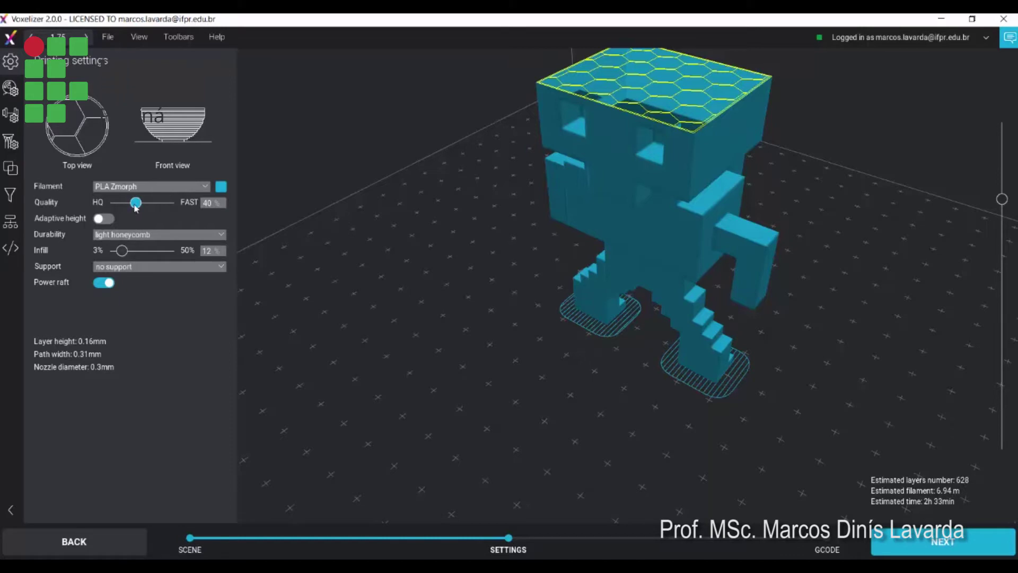
# - Try a print quality of 65%, and set the quality to 16% for finer layers
pyautogui.moveTo(137, 206); pyautogui.dragTo(152, 206)
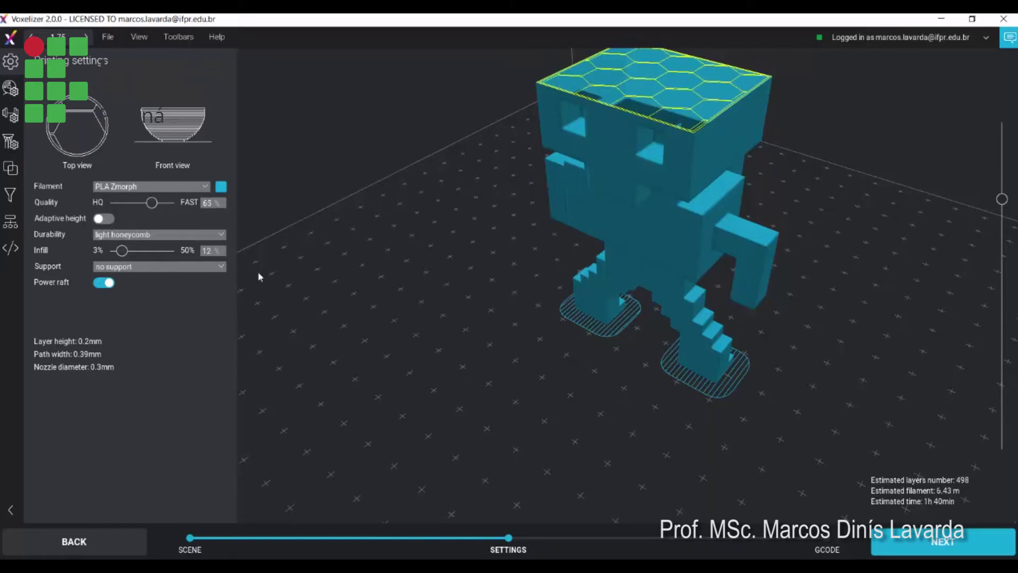
pyautogui.moveTo(151, 204); pyautogui.dragTo(122, 206)
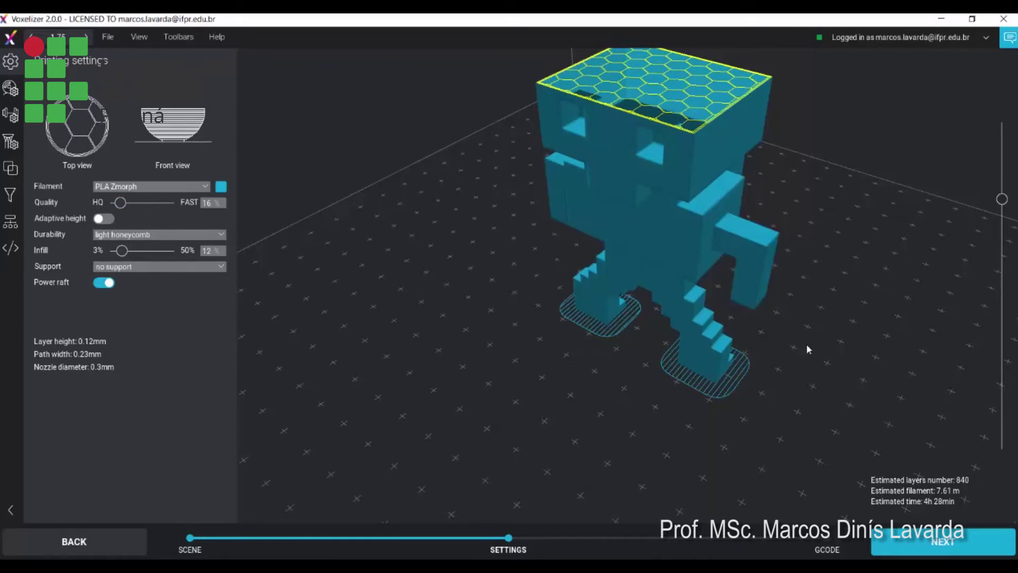
# - Set the print quality to 70%
pyautogui.moveTo(859, 342); pyautogui.dragTo(881, 320, button='right')
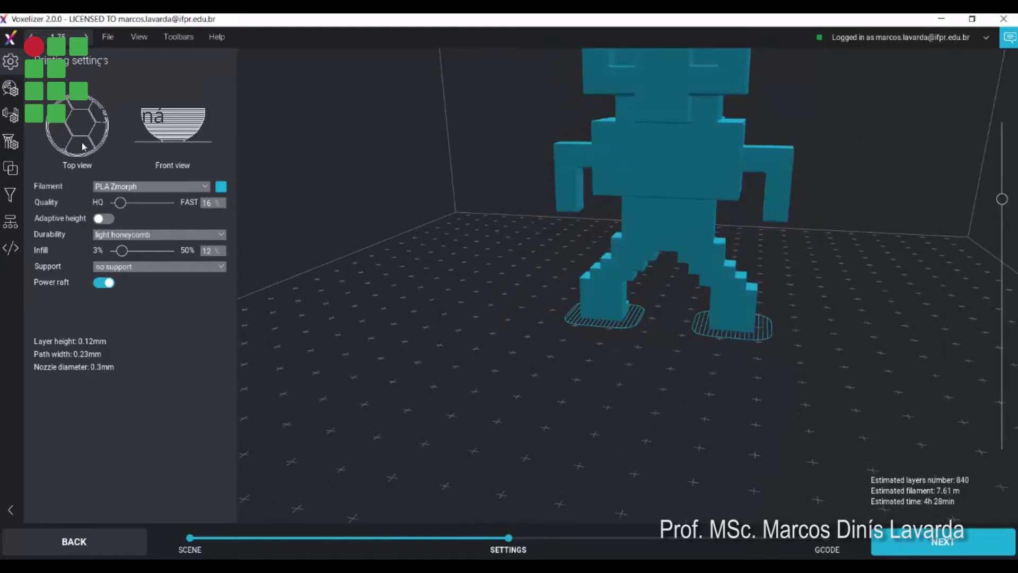
pyautogui.moveTo(120, 203); pyautogui.dragTo(155, 204)
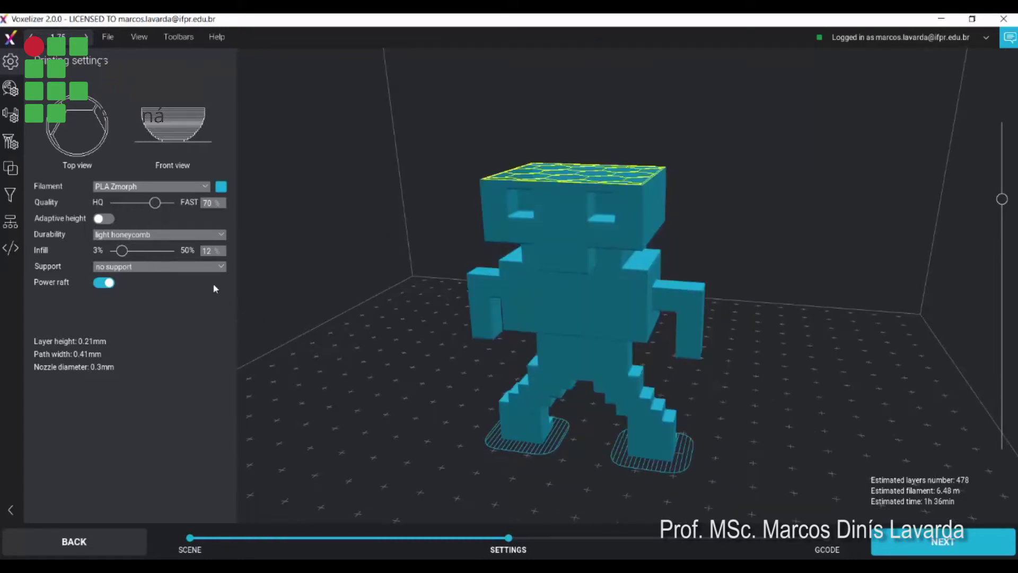
# - Inspect the overhangs beneath the robot's head, arms and legs, and set the support type to light
pyautogui.click(176, 271)
pyautogui.click(178, 272)
pyautogui.moveTo(830, 441); pyautogui.dragTo(851, 412)
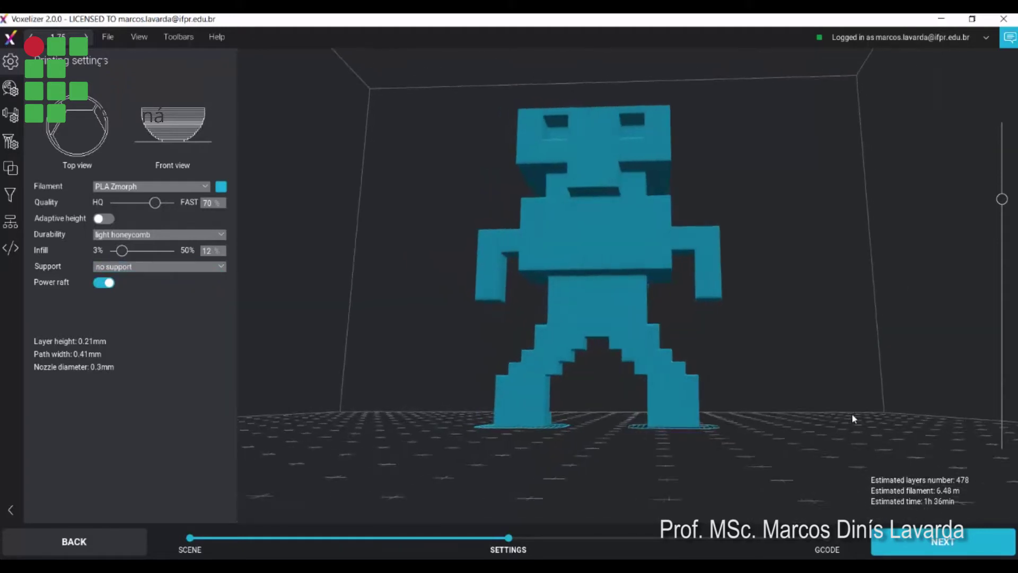
pyautogui.click(610, 344)
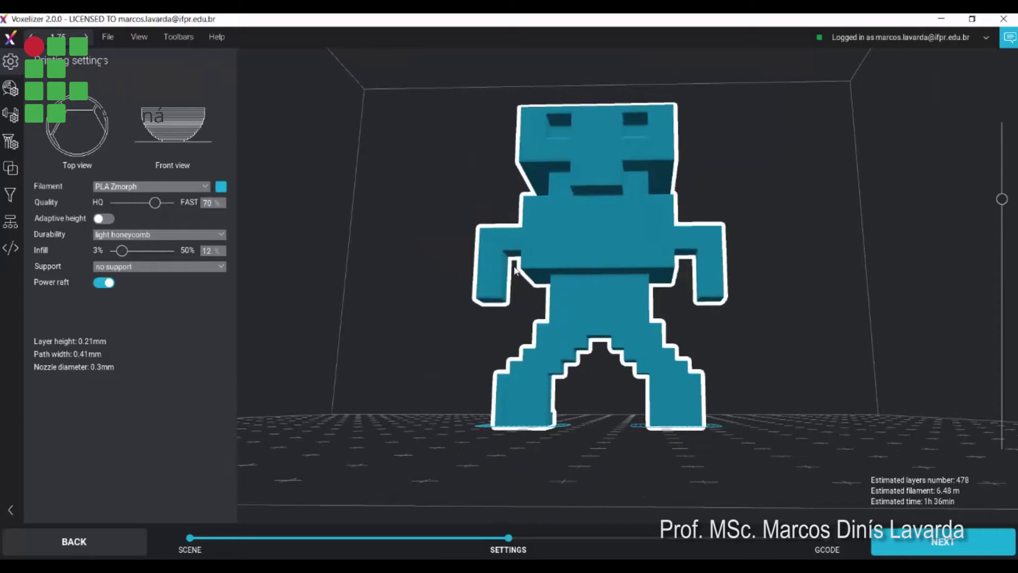
pyautogui.moveTo(724, 300); pyautogui.dragTo(795, 370)
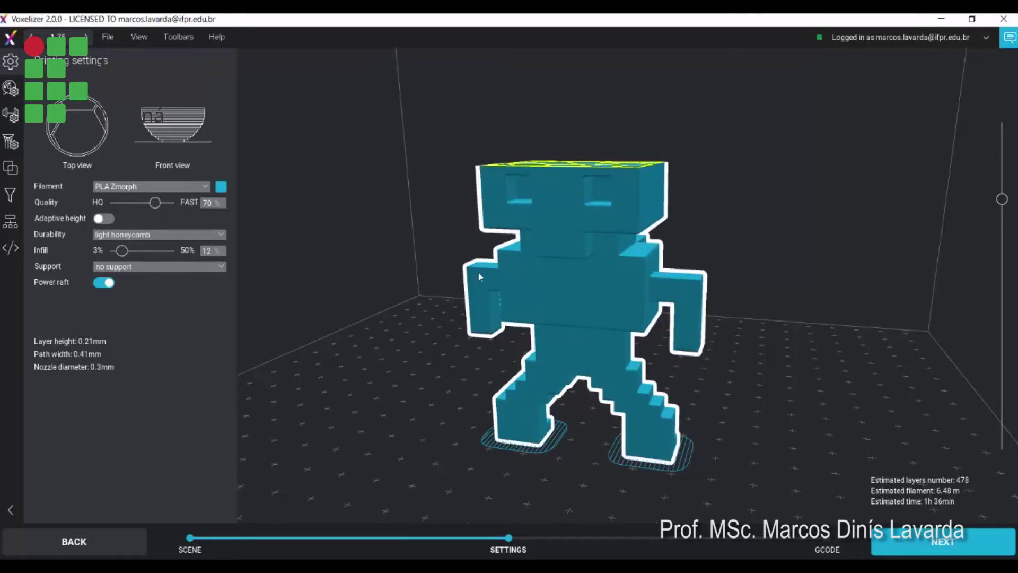
pyautogui.moveTo(605, 467); pyautogui.dragTo(610, 423, button='middle')
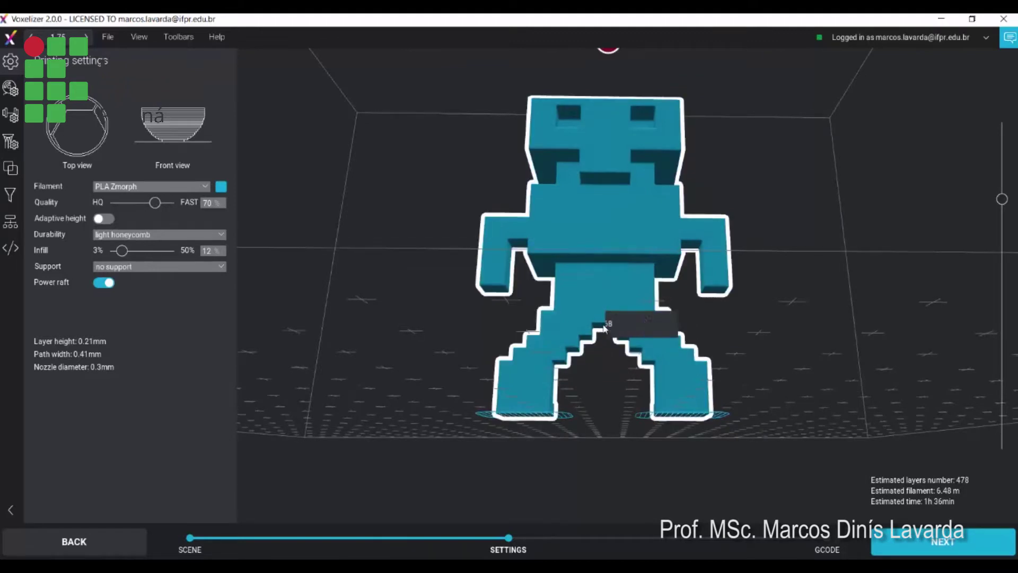
pyautogui.moveTo(720, 300); pyautogui.dragTo(772, 358, button='middle')
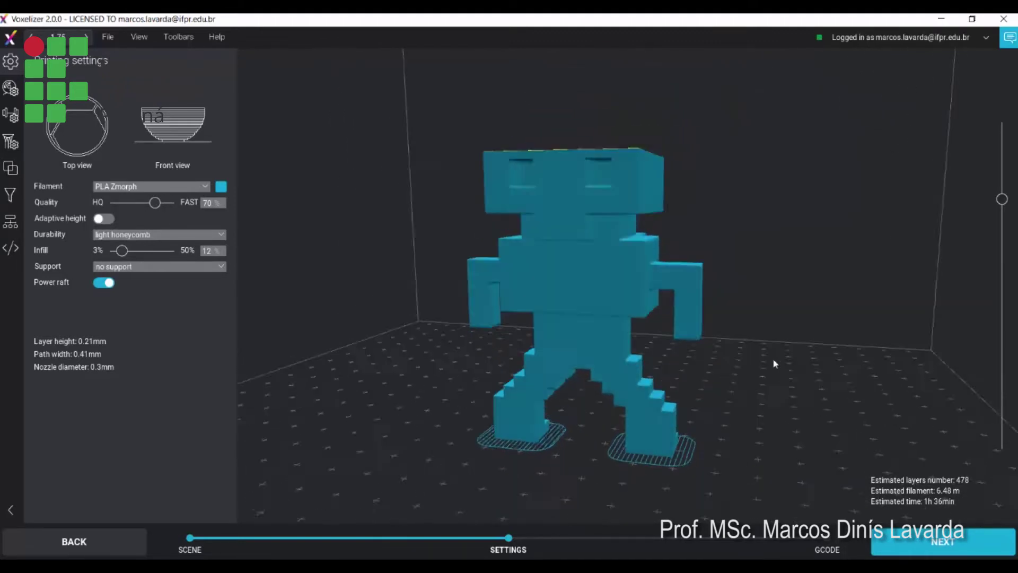
pyautogui.click(171, 269)
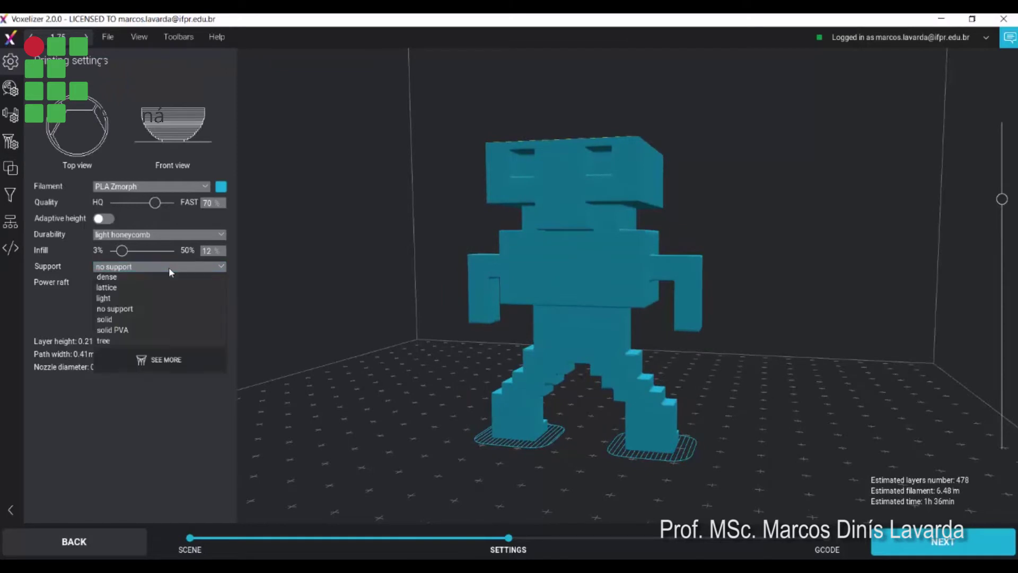
pyautogui.click(181, 299)
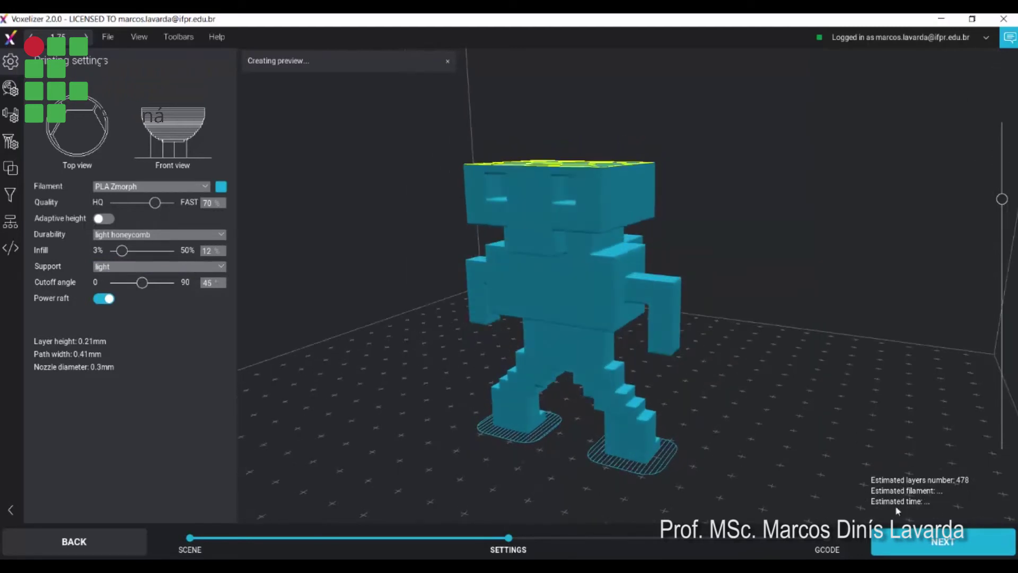
# - Generate the G-code for the standing robot and examine its supports at a lower layer section
pyautogui.click(908, 541)
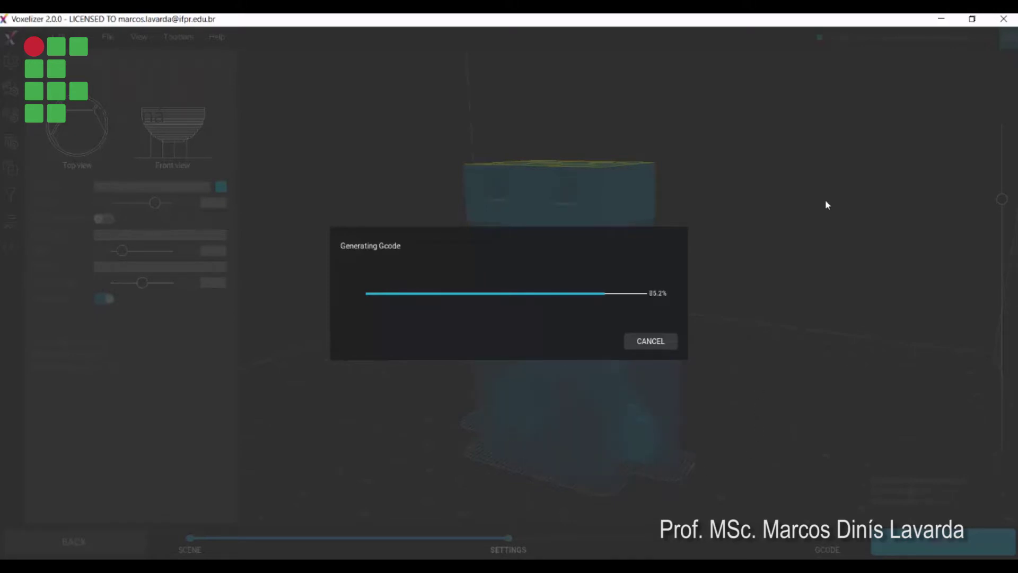
pyautogui.moveTo(815, 383); pyautogui.dragTo(1002, 350)
pyautogui.moveTo(797, 370); pyautogui.dragTo(779, 392)
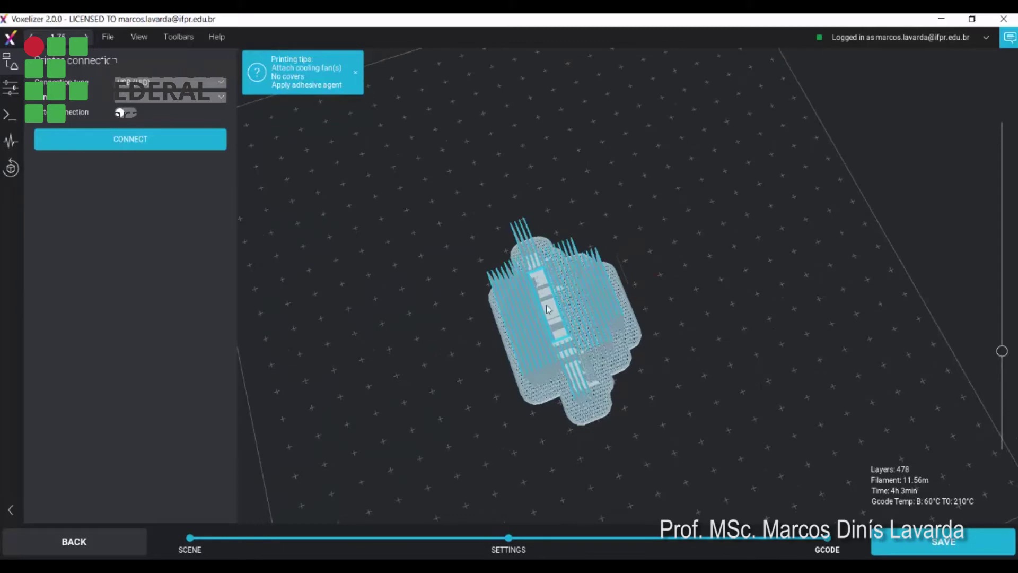
pyautogui.moveTo(737, 305); pyautogui.dragTo(579, 441)
pyautogui.scroll(3, 572, 407)
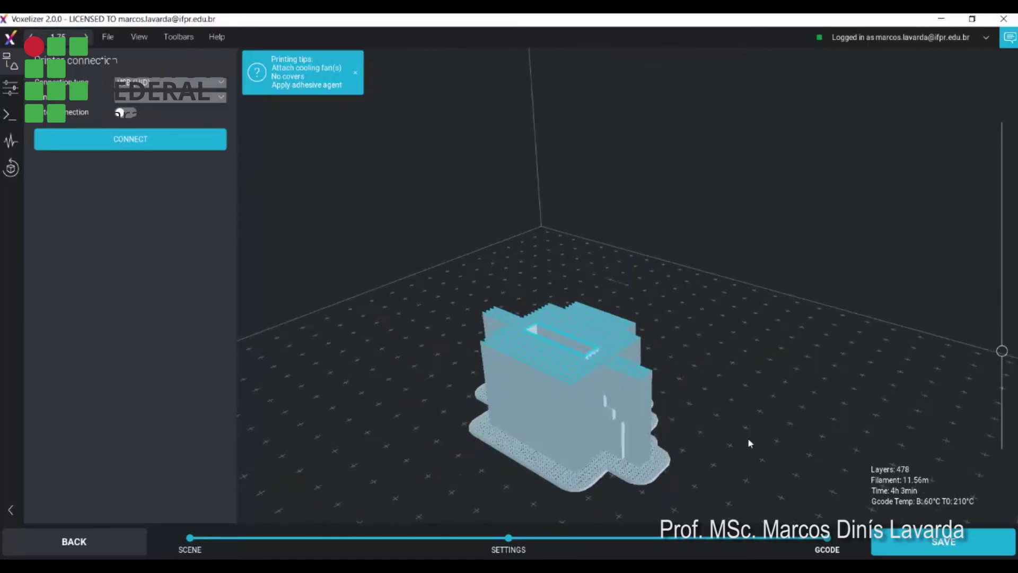
# - Return from the G-code preview to the scene stage for arranging the model
pyautogui.click(96, 538)
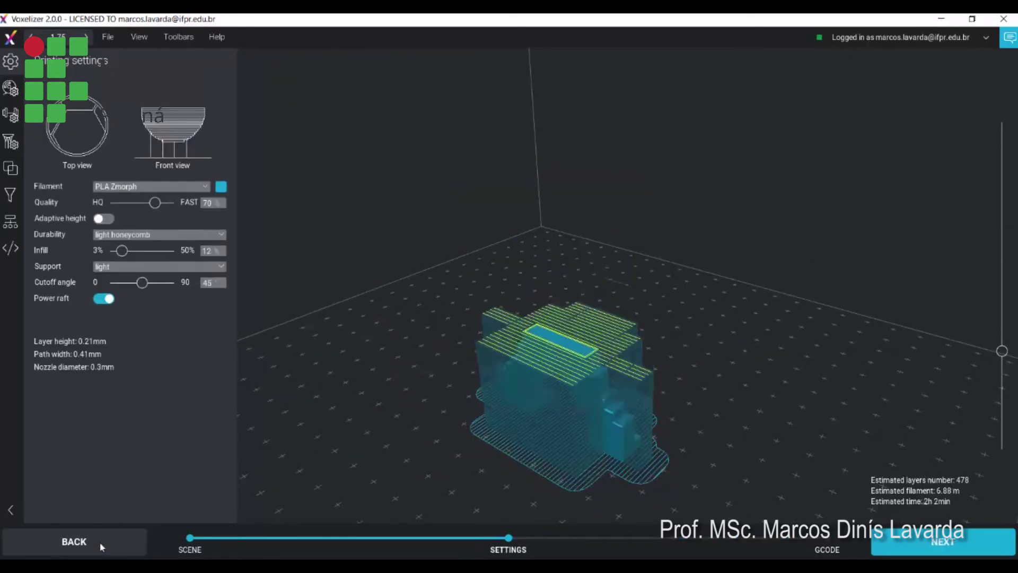
pyautogui.click(103, 546)
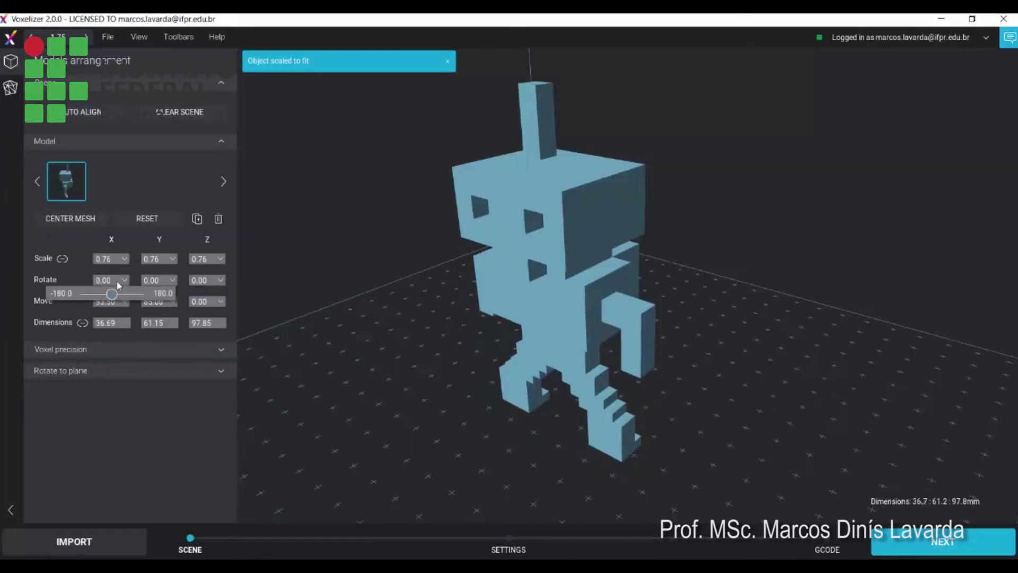
# - Try rotating the robot 90° about the X axis and reset that rotation to 0°
pyautogui.click(99, 280)
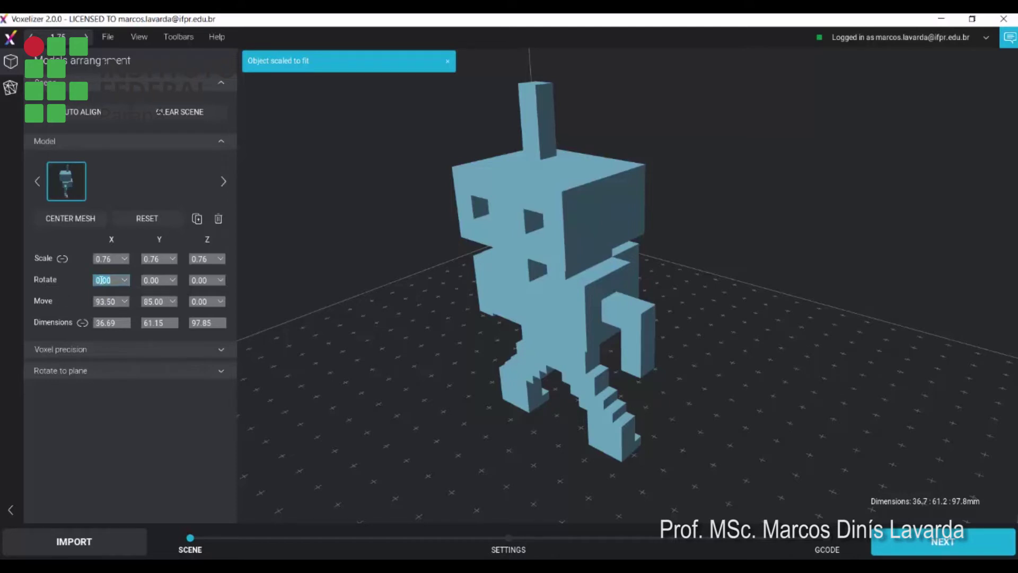
pyautogui.write('9')
pyautogui.moveTo(438, 322); pyautogui.dragTo(732, 412)
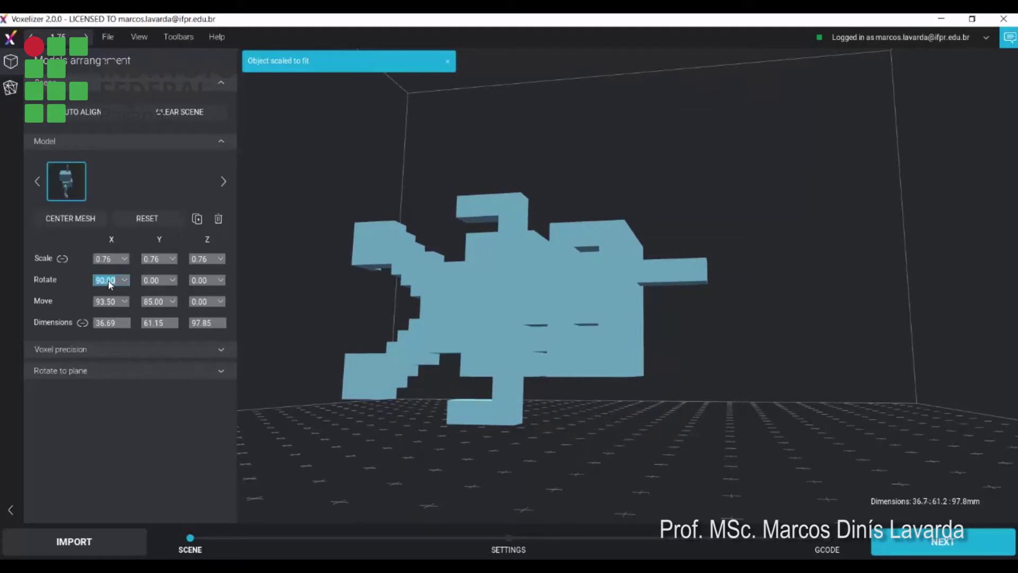
pyautogui.press('Return')
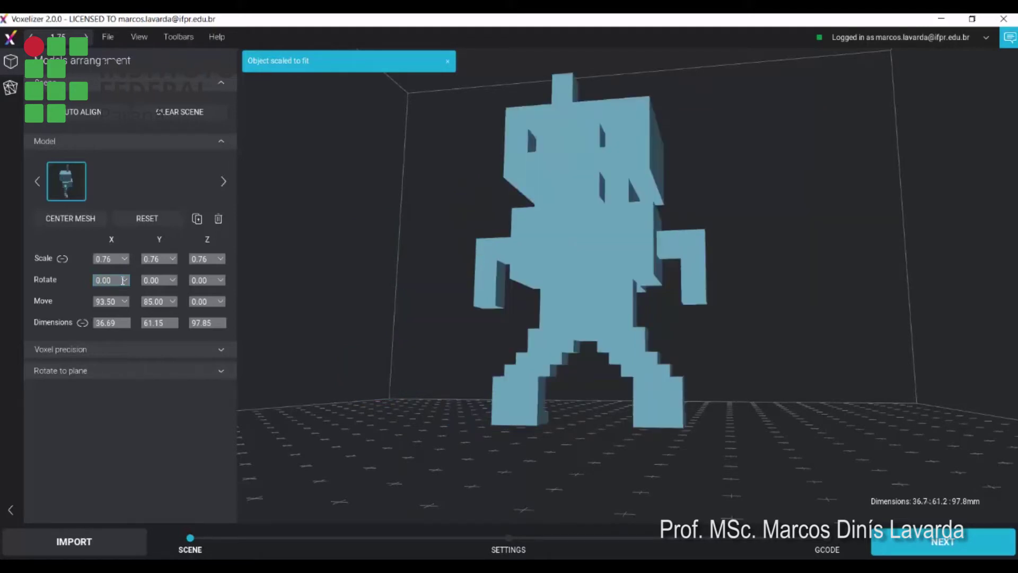
# - Rotate the robot 90° about the Y axis so that it lies on its back
pyautogui.click(156, 279)
pyautogui.write('90')
pyautogui.press('Return')
pyautogui.moveTo(525, 454); pyautogui.dragTo(680, 446)
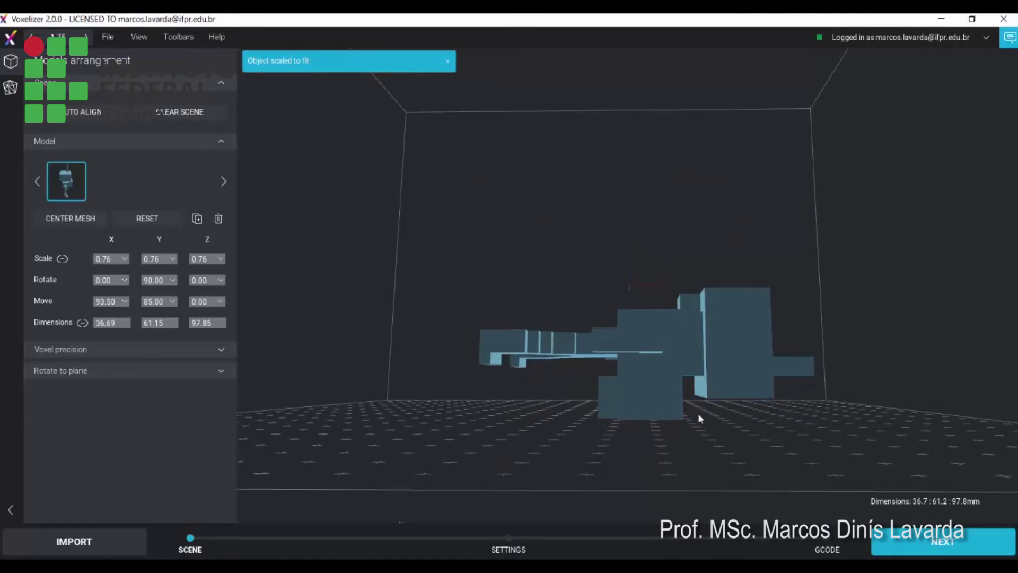
# - Inspect the lying robot and proceed to the printing settings, clearing the existing voxel objects from the table
pyautogui.moveTo(757, 422); pyautogui.dragTo(744, 403)
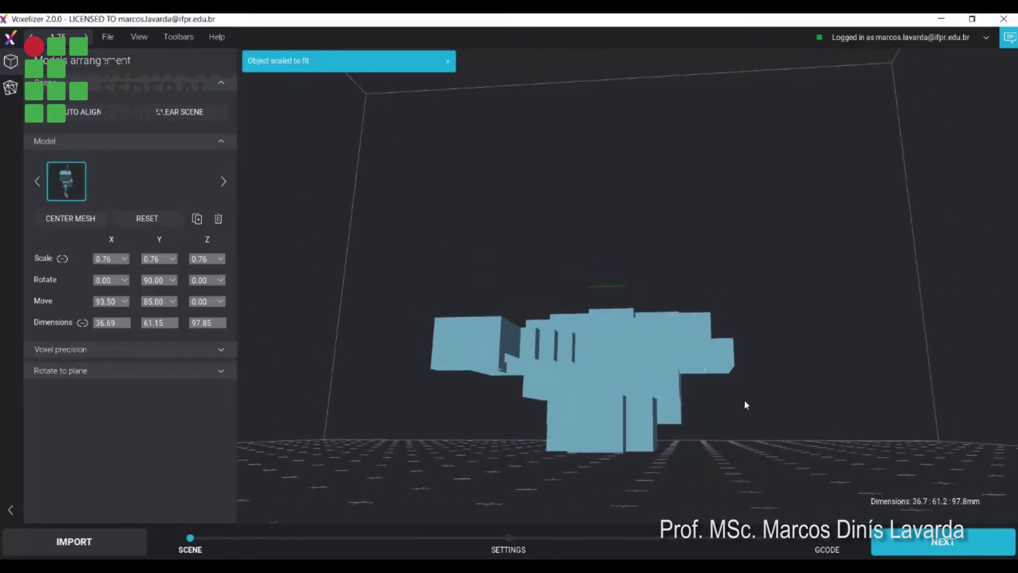
pyautogui.moveTo(763, 440); pyautogui.dragTo(671, 382)
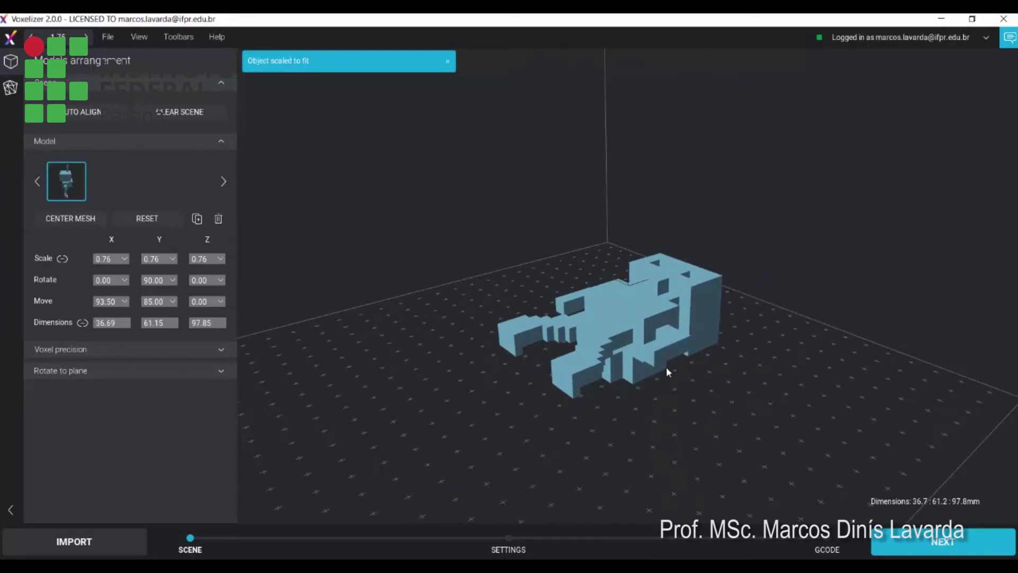
pyautogui.moveTo(672, 377); pyautogui.dragTo(671, 402)
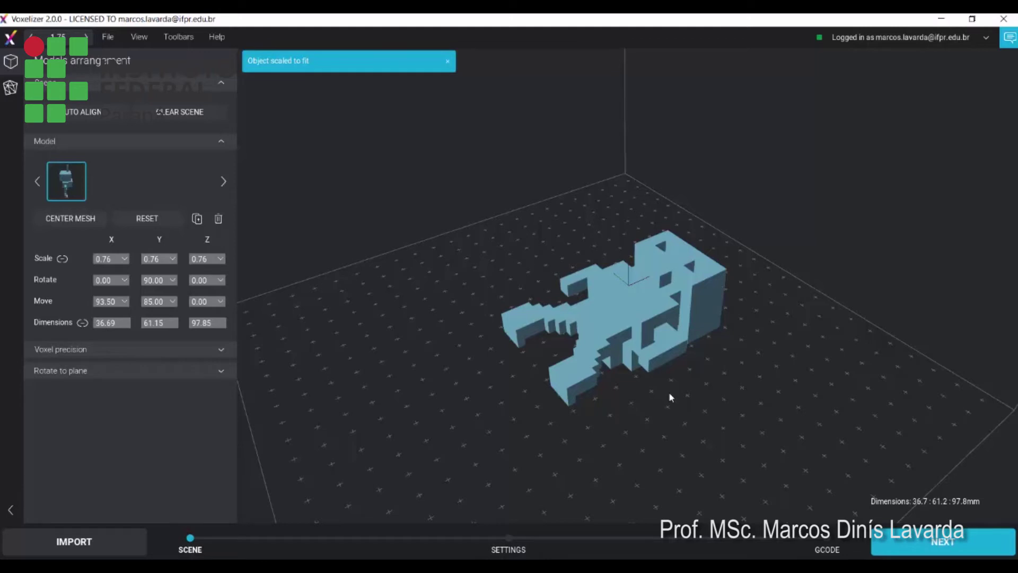
pyautogui.scroll(1, 634, 397)
pyautogui.click(953, 541)
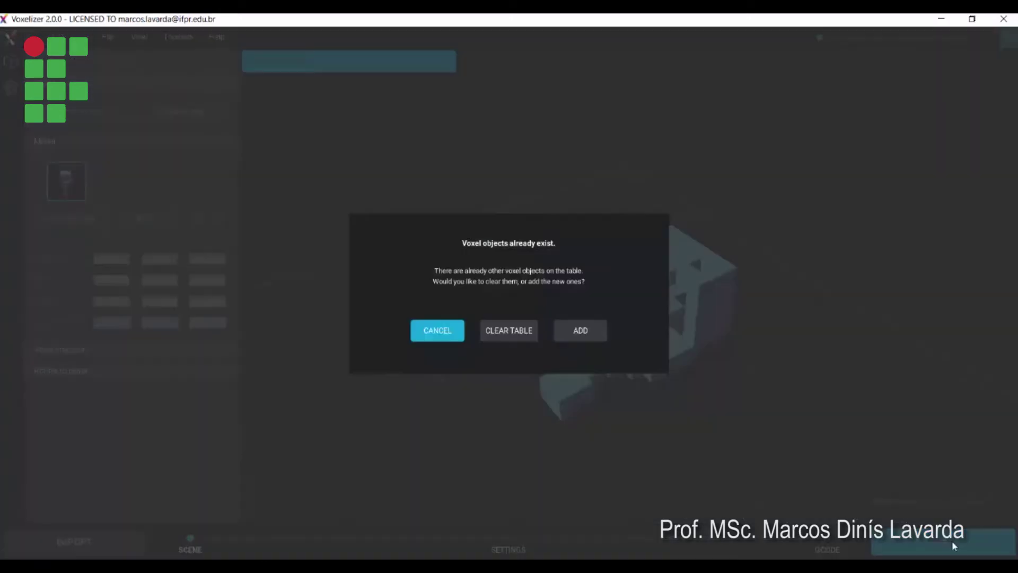
pyautogui.click(508, 337)
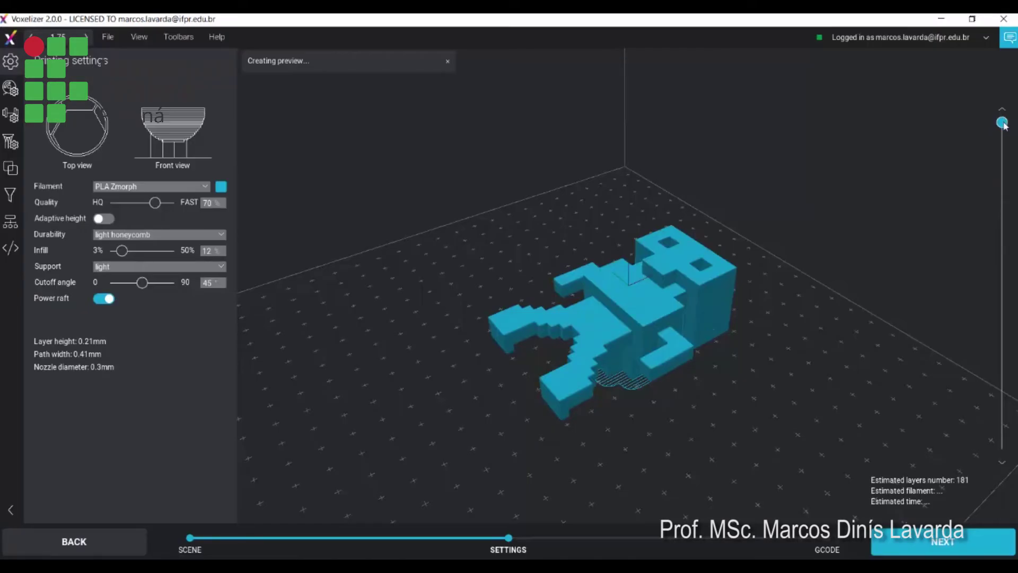
# - Examine the lying robot's supports and infill at lower and middle layer sections, and restore the full-height preview
pyautogui.moveTo(1003, 125); pyautogui.dragTo(1001, 379)
pyautogui.moveTo(796, 444); pyautogui.dragTo(754, 436)
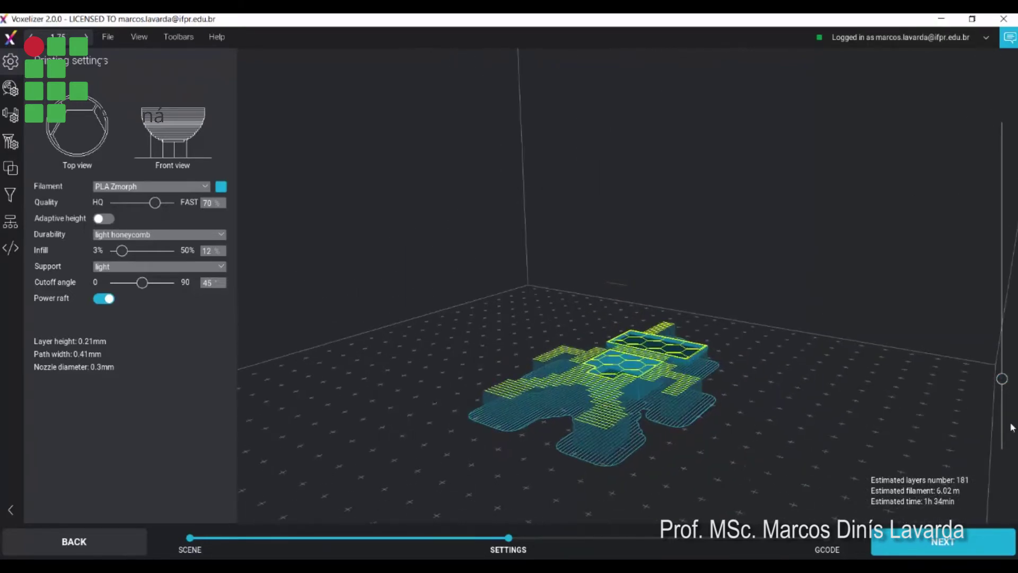
pyautogui.moveTo(1001, 379); pyautogui.dragTo(1001, 385)
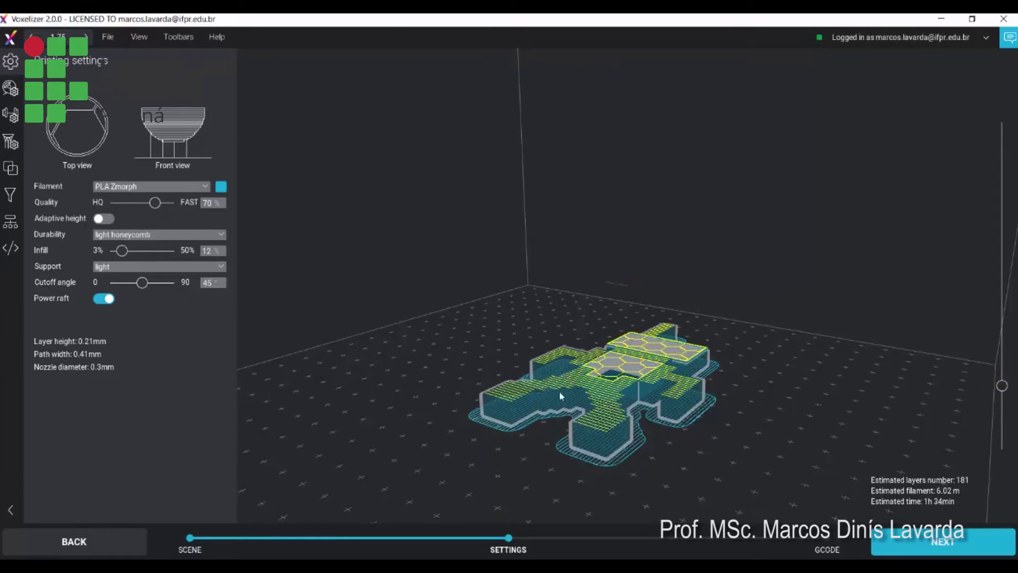
pyautogui.moveTo(1003, 387); pyautogui.dragTo(1009, 293)
pyautogui.moveTo(740, 443); pyautogui.dragTo(685, 393, button='right')
pyautogui.moveTo(558, 415); pyautogui.dragTo(698, 380, button='right')
pyautogui.moveTo(771, 404); pyautogui.dragTo(709, 486, button='right')
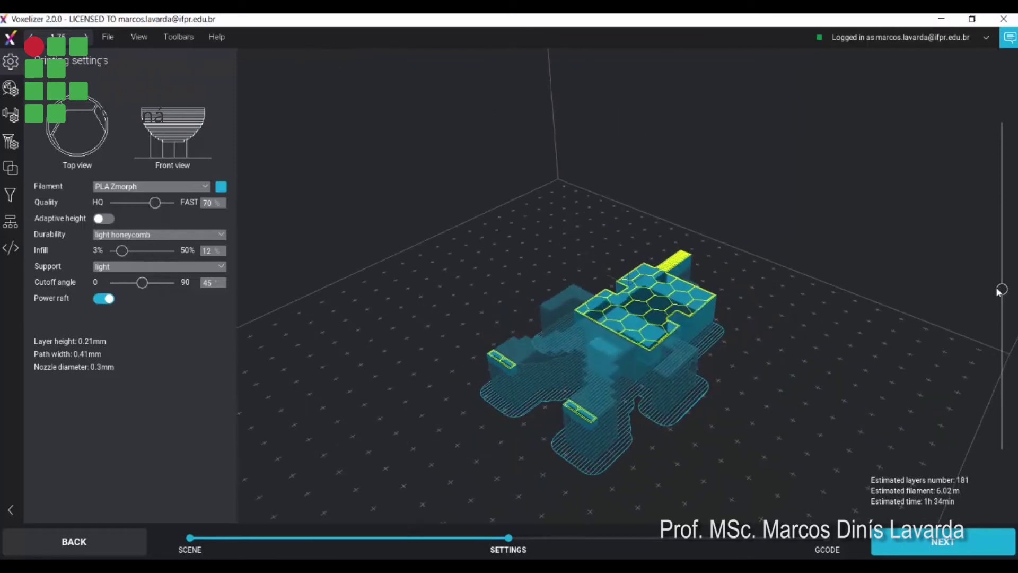
pyautogui.moveTo(855, 400); pyautogui.dragTo(854, 390, button='right')
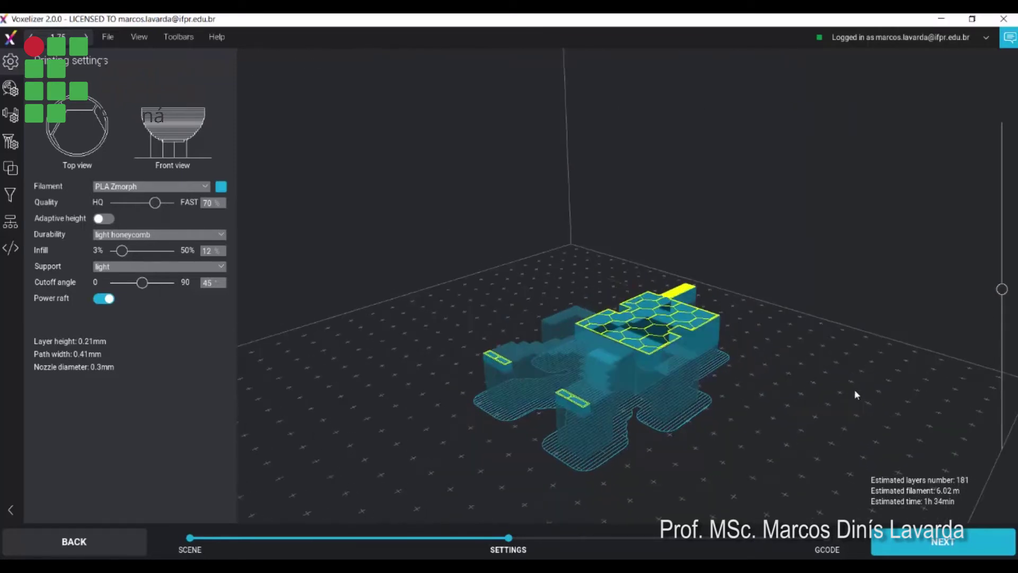
pyautogui.moveTo(1004, 276); pyautogui.dragTo(1009, 123)
pyautogui.moveTo(742, 390); pyautogui.dragTo(737, 384)
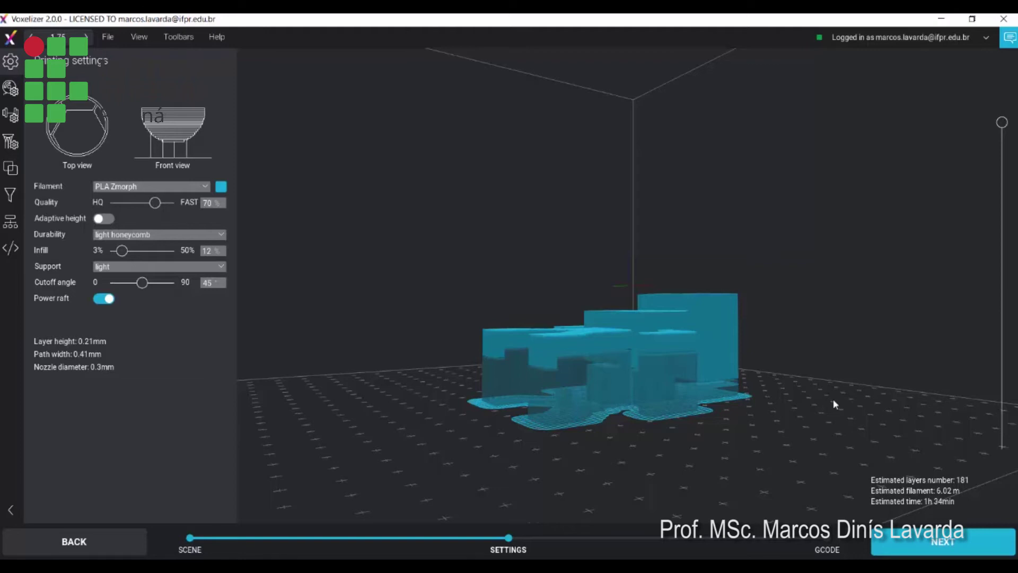
pyautogui.moveTo(833, 400); pyautogui.dragTo(833, 427, button='middle')
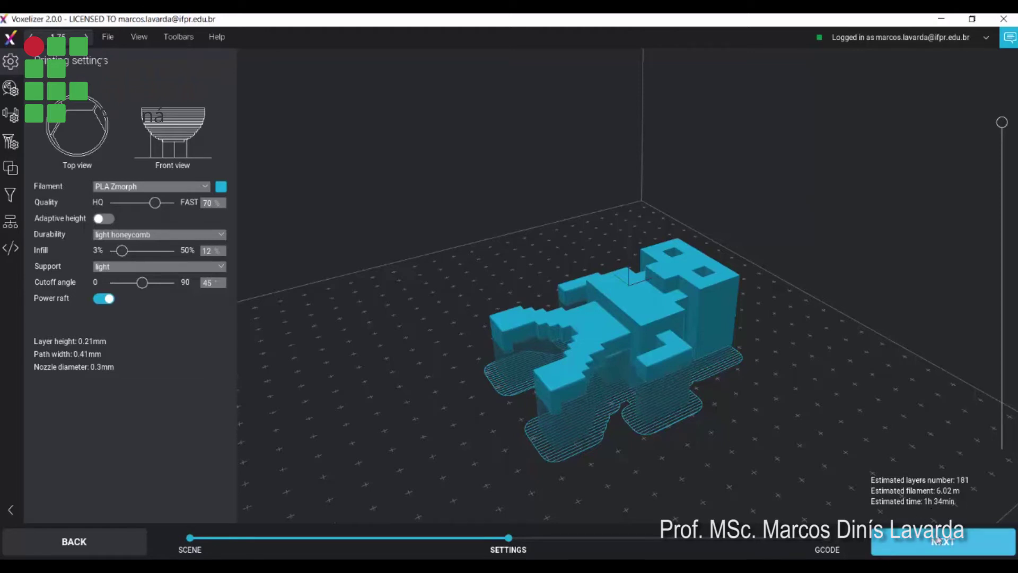
# - Generate the G-code for the lying robot and examine its interior at a lower layer before restoring the full view
pyautogui.click(965, 545)
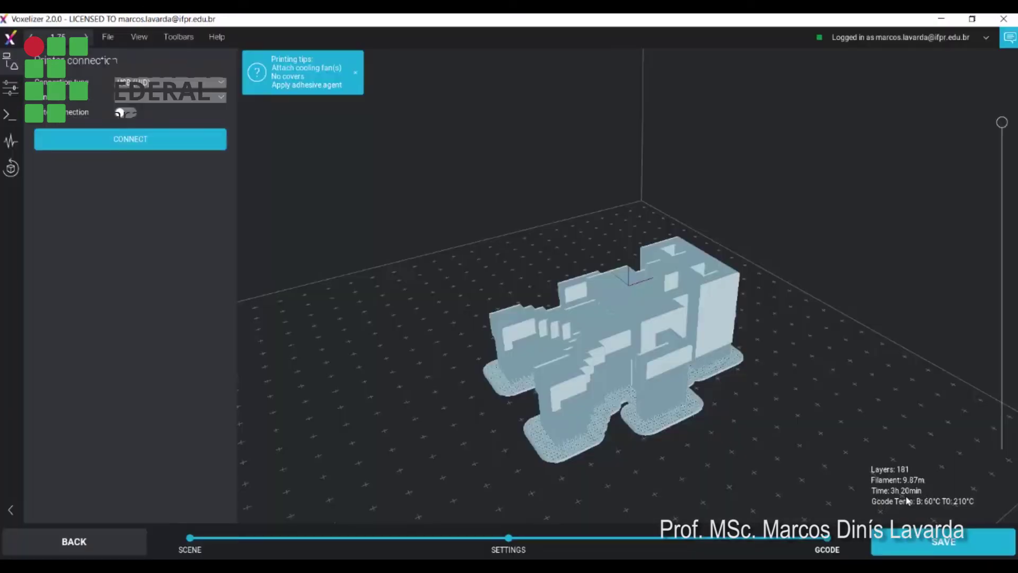
pyautogui.moveTo(805, 431); pyautogui.dragTo(806, 414, button='right')
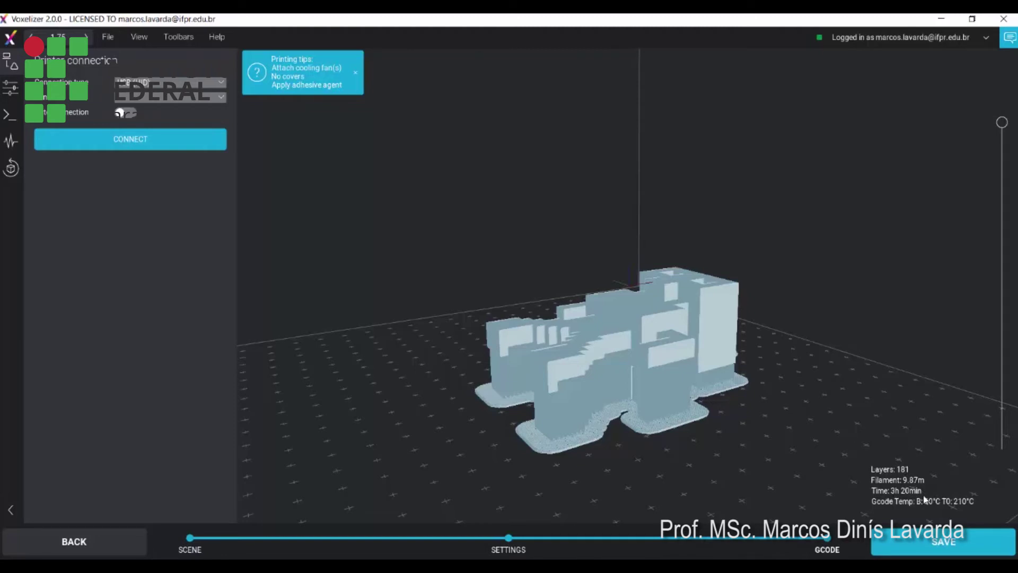
pyautogui.moveTo(1002, 123); pyautogui.dragTo(1001, 352)
pyautogui.moveTo(743, 414); pyautogui.dragTo(779, 440)
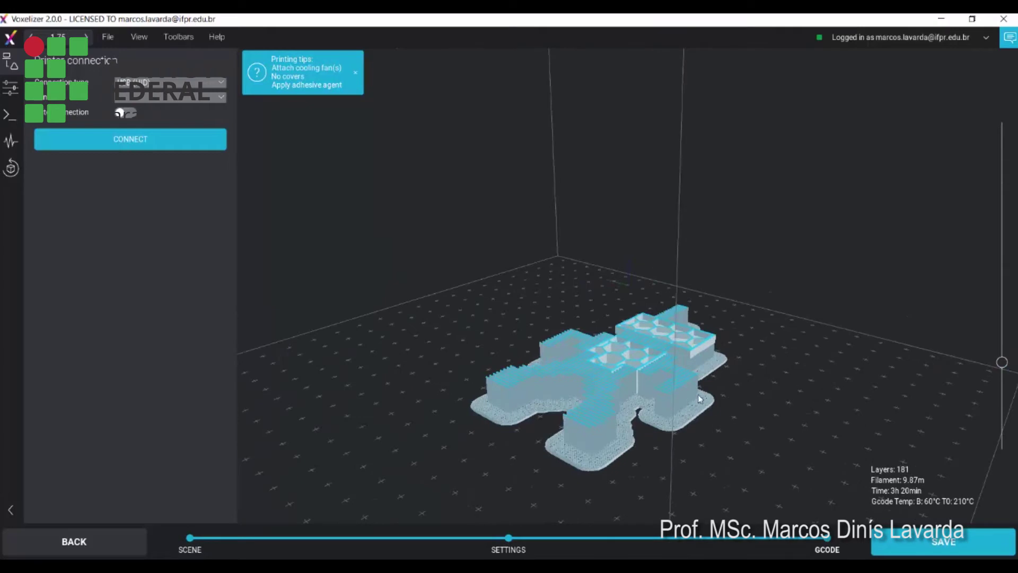
pyautogui.moveTo(1013, 362); pyautogui.dragTo(1010, 125)
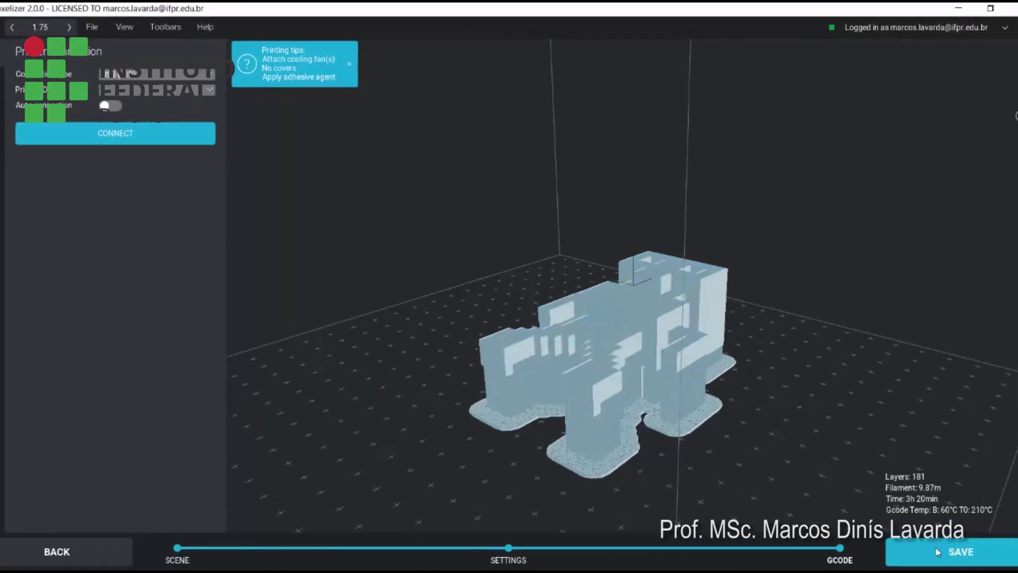
# - Save the generated G-code in the Aliviador de pressão folder under the suggested file name
pyautogui.click(996, 569)
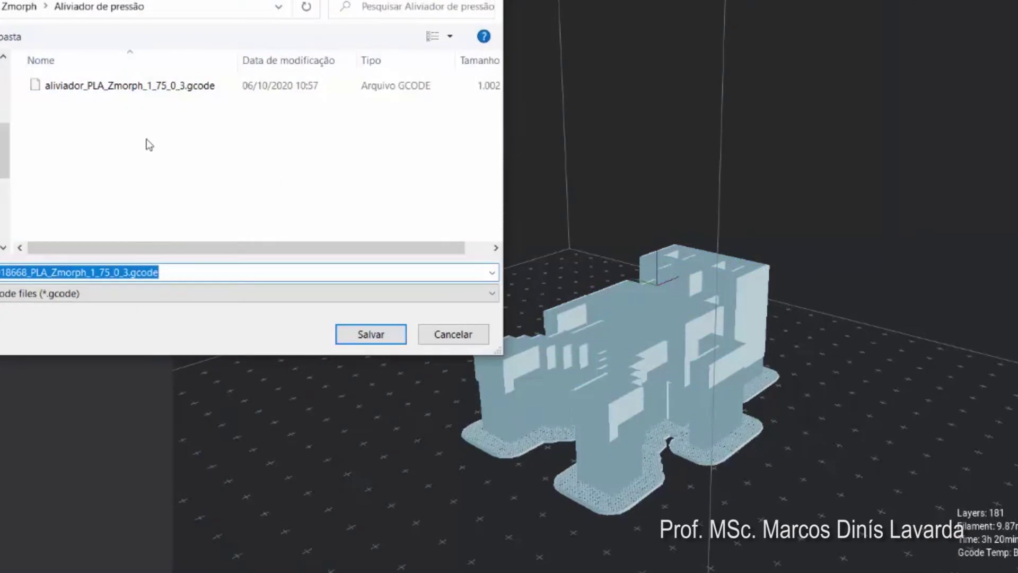
pyautogui.click(370, 334)
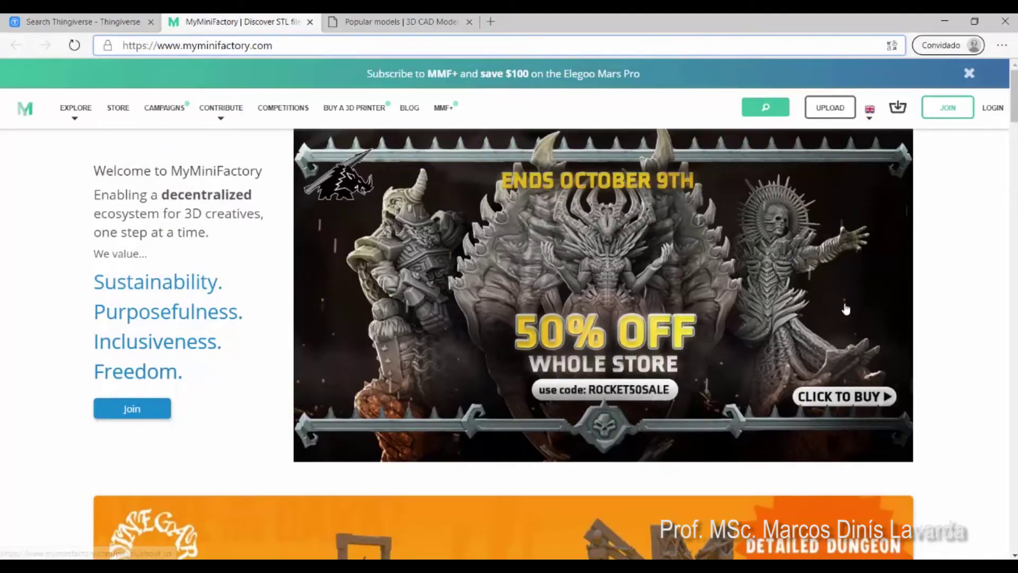
# - Browse the MyMiniFactory models, open the Apollo Astronaut Support Free Remix page and download its model file
pyautogui.scroll(-10, 964, 295)
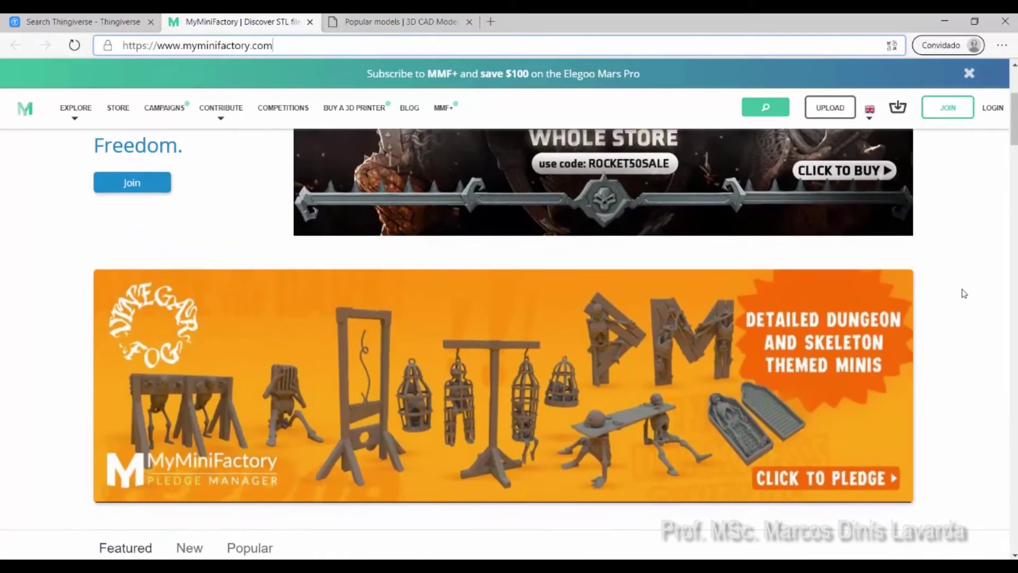
pyautogui.scroll(-1, 964, 293)
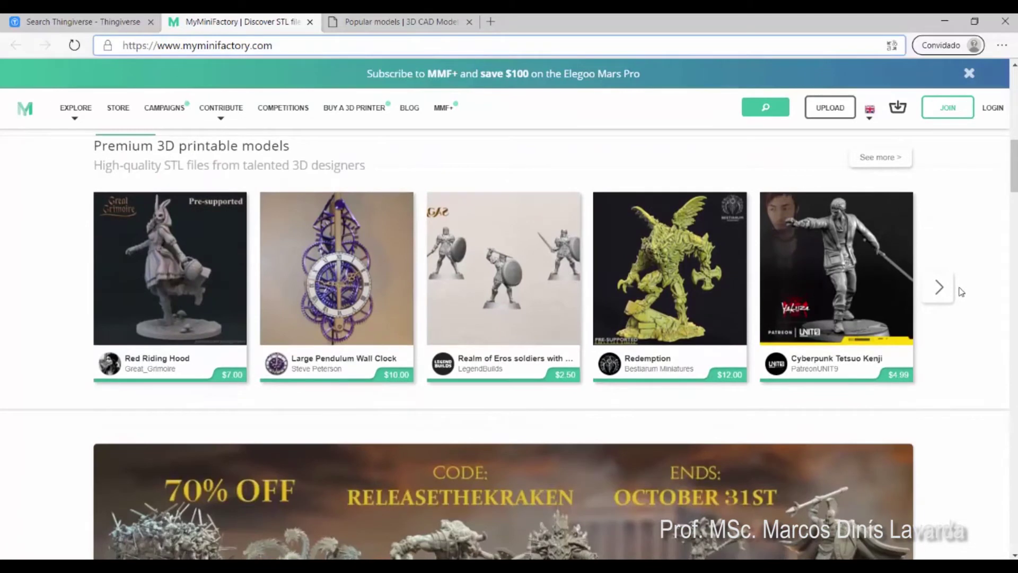
pyautogui.scroll(-1, 961, 292)
pyautogui.scroll(-10, 961, 292)
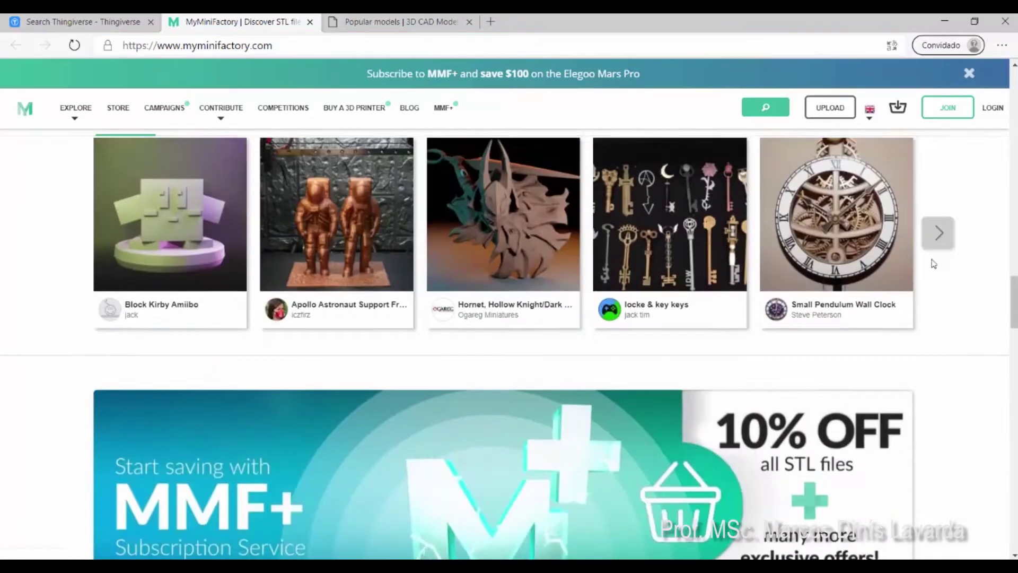
pyautogui.scroll(2, 931, 262)
pyautogui.click(333, 354)
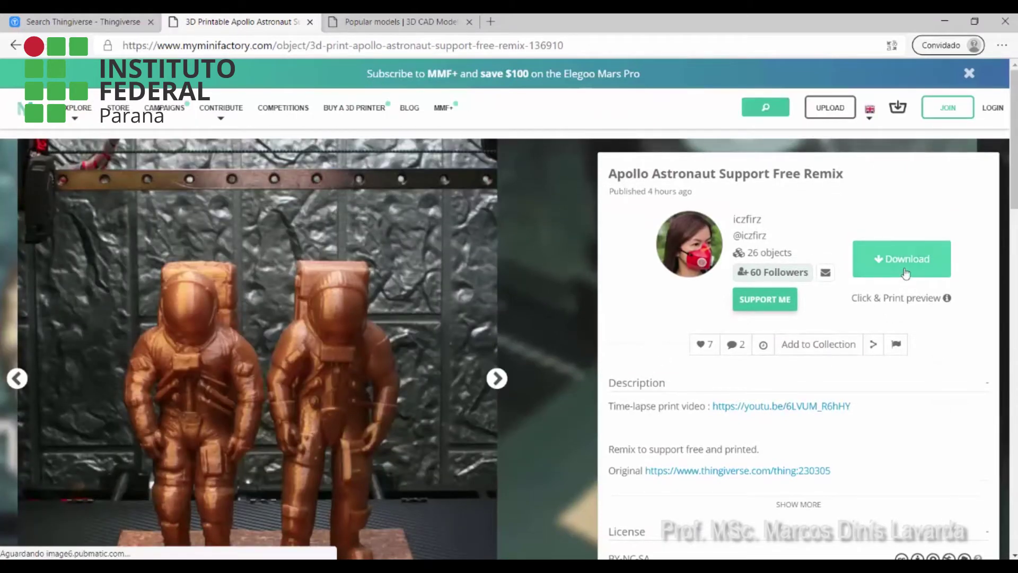
pyautogui.click(905, 273)
pyautogui.click(734, 418)
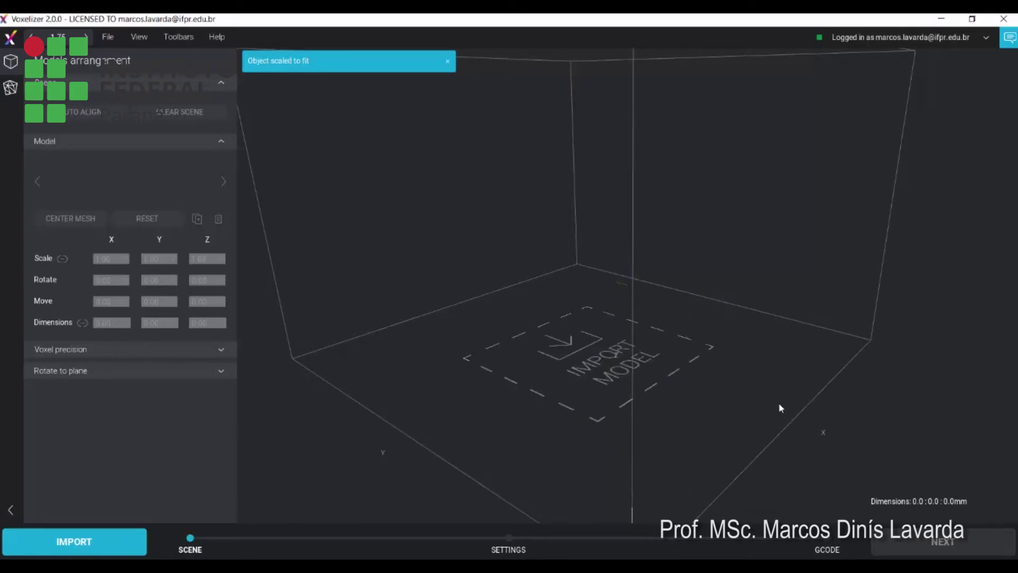
# - Switch to Voxelizer with the imported astronaut and scale it uniformly to 0.50 on all axes
pyautogui.moveTo(780, 407); pyautogui.dragTo(711, 427)
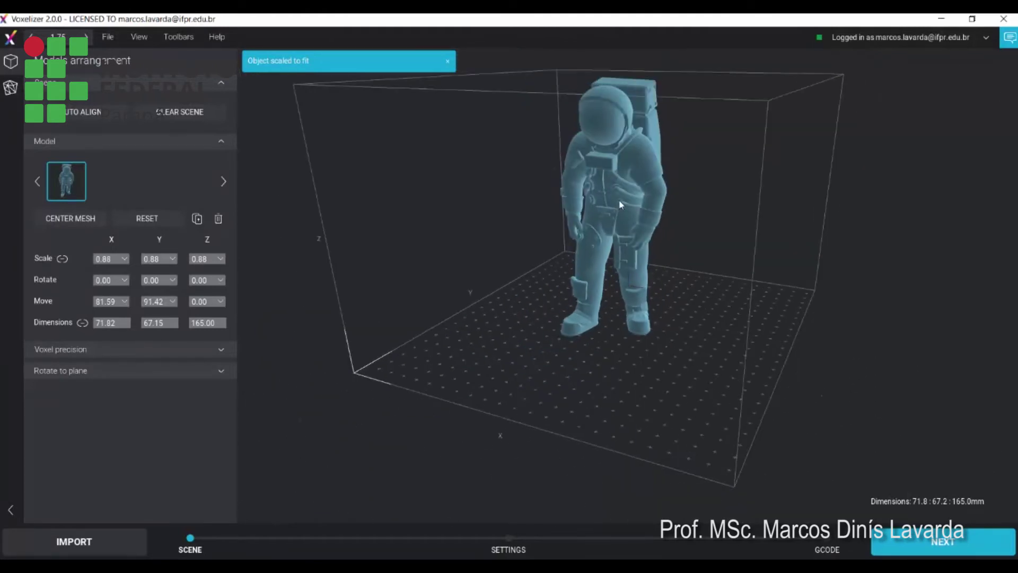
pyautogui.scroll(6, 685, 81)
pyautogui.scroll(-5, 721, 172)
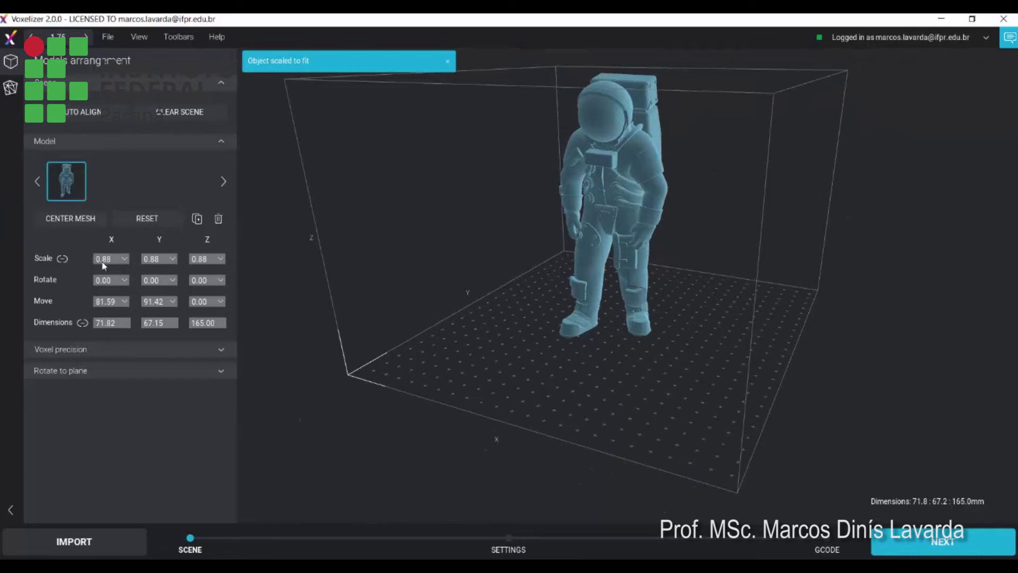
pyautogui.click(115, 259)
pyautogui.write('0.50')
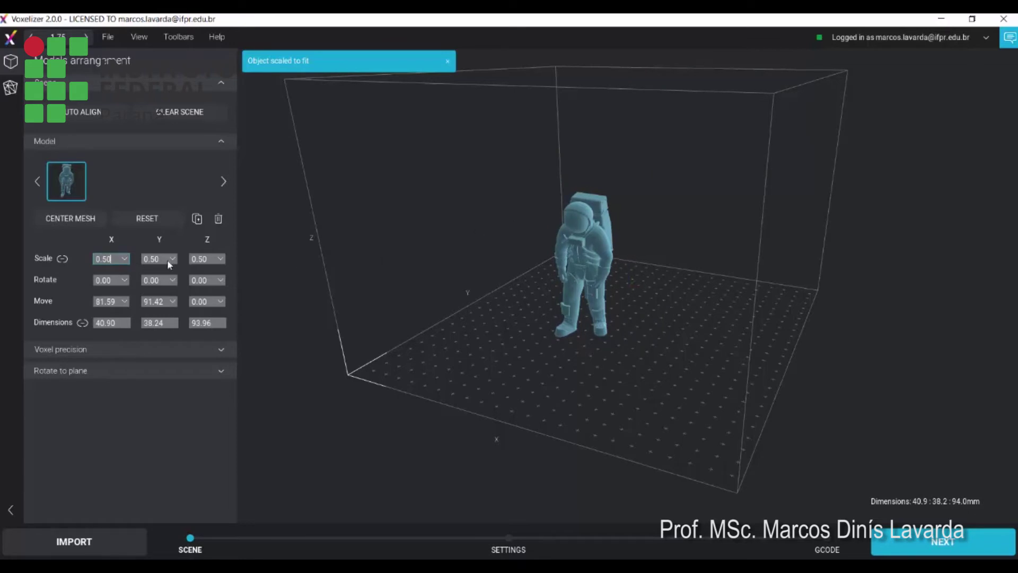
pyautogui.click(93, 258)
pyautogui.click(116, 258)
# - Examine the astronaut's legs, arms, hands and backpack underside from the front and both sides for overhangs needing support
pyautogui.click(481, 373)
pyautogui.moveTo(480, 367); pyautogui.dragTo(563, 428)
pyautogui.scroll(5, 460, 247)
pyautogui.scroll(4, 583, 312)
pyautogui.moveTo(622, 368); pyautogui.dragTo(512, 375)
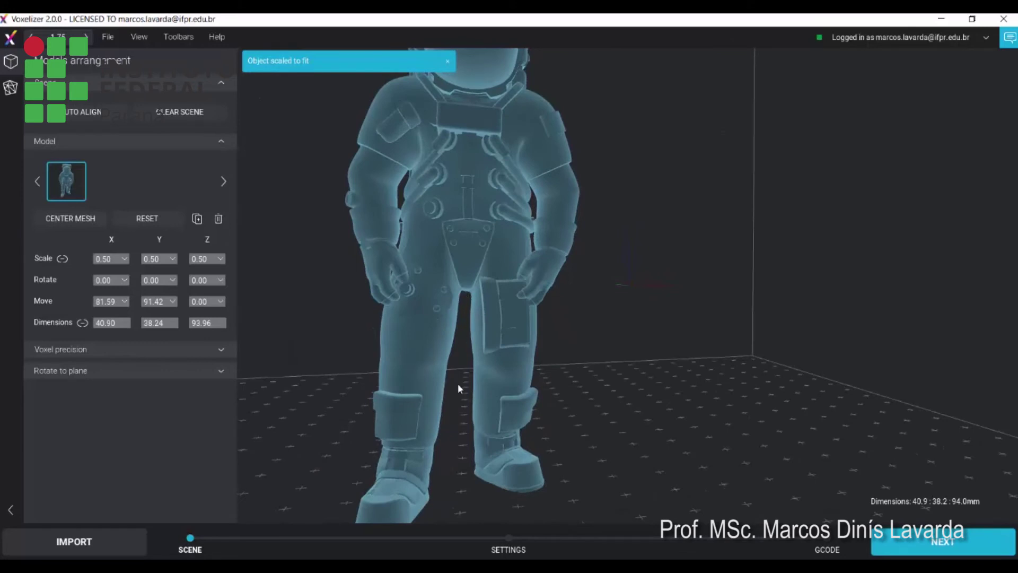
pyautogui.moveTo(462, 463); pyautogui.dragTo(454, 373)
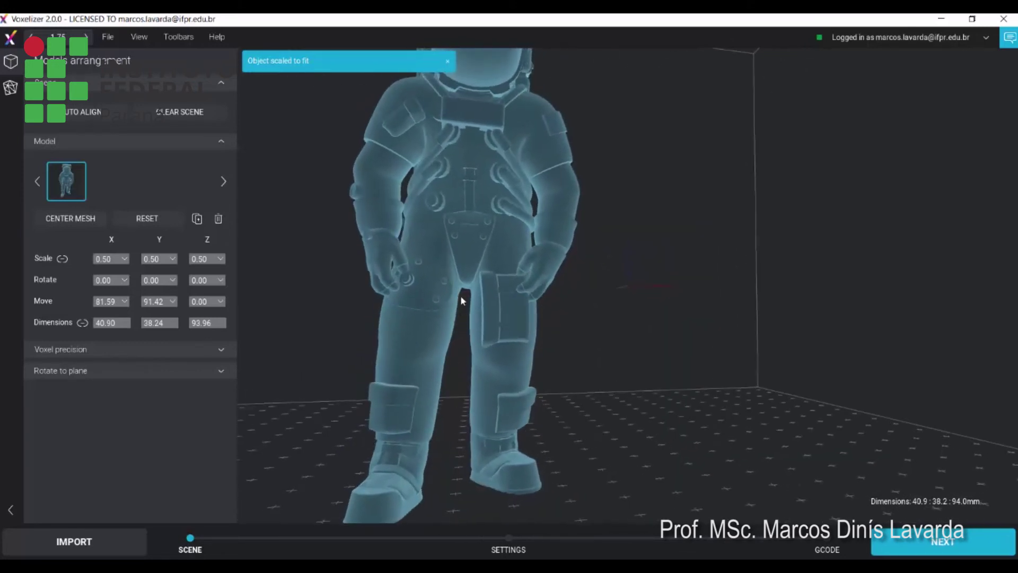
pyautogui.moveTo(467, 402); pyautogui.dragTo(566, 255)
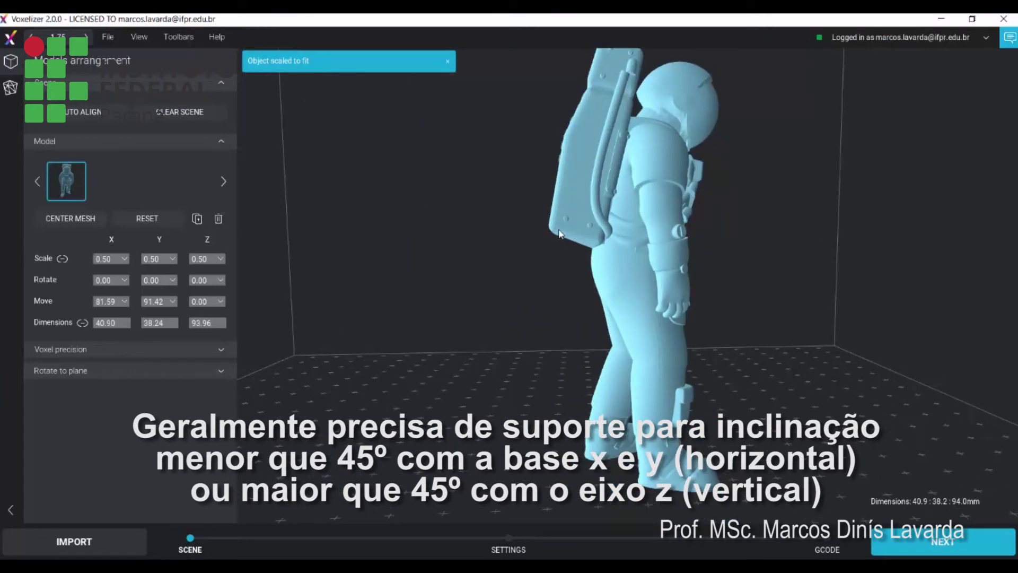
pyautogui.moveTo(763, 413)
pyautogui.mouseDown()
pyautogui.moveTo(730, 399)
pyautogui.moveTo(640, 414)
pyautogui.mouseUp()
pyautogui.scroll(3, 474, 378)
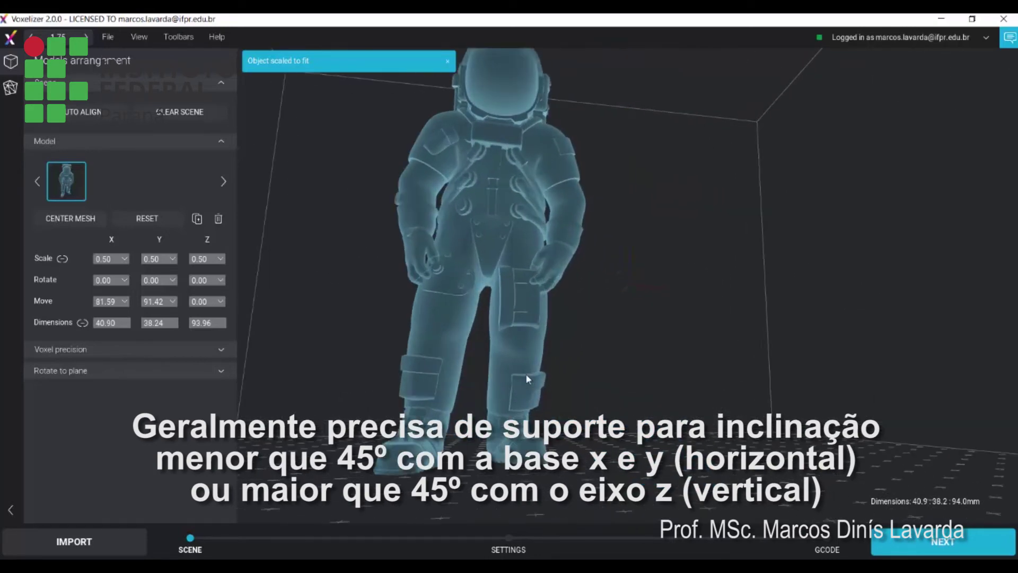
pyautogui.scroll(2, 475, 380)
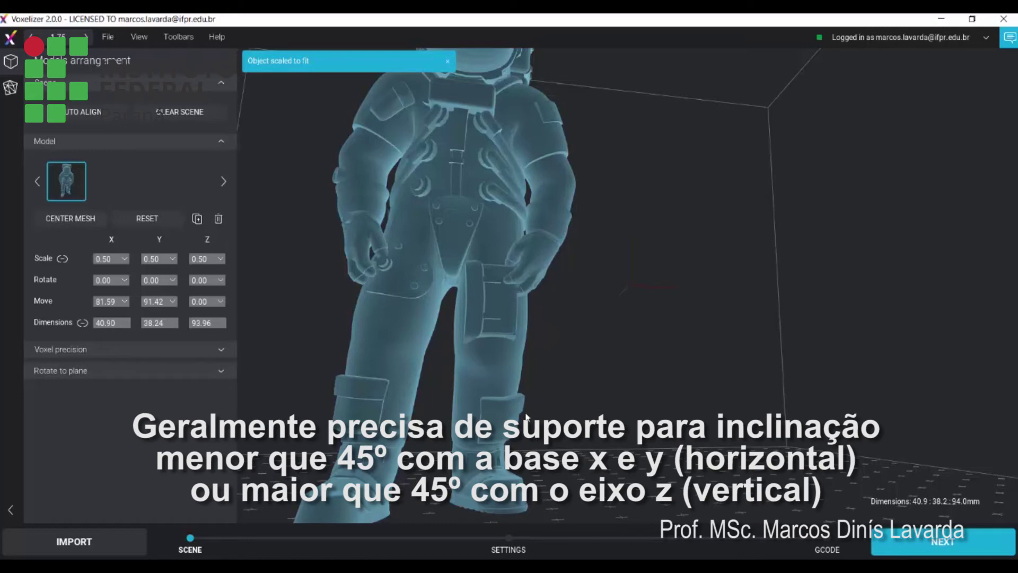
pyautogui.moveTo(524, 424); pyautogui.dragTo(548, 461, button='right')
pyautogui.scroll(5, 543, 457)
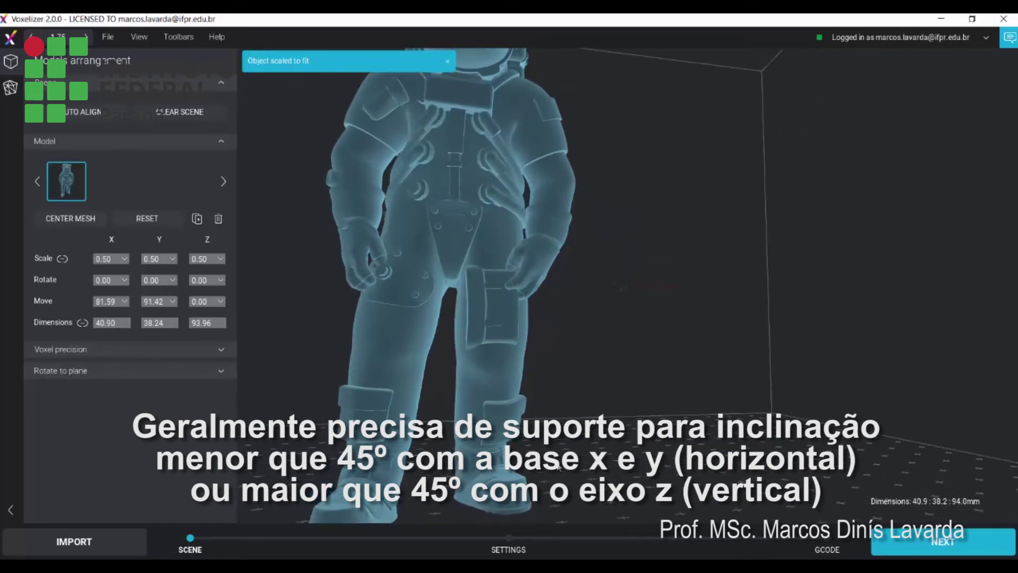
pyautogui.scroll(-5, 528, 455)
pyautogui.moveTo(568, 445); pyautogui.dragTo(674, 371, button='right')
pyautogui.moveTo(734, 335); pyautogui.dragTo(762, 339, button='right')
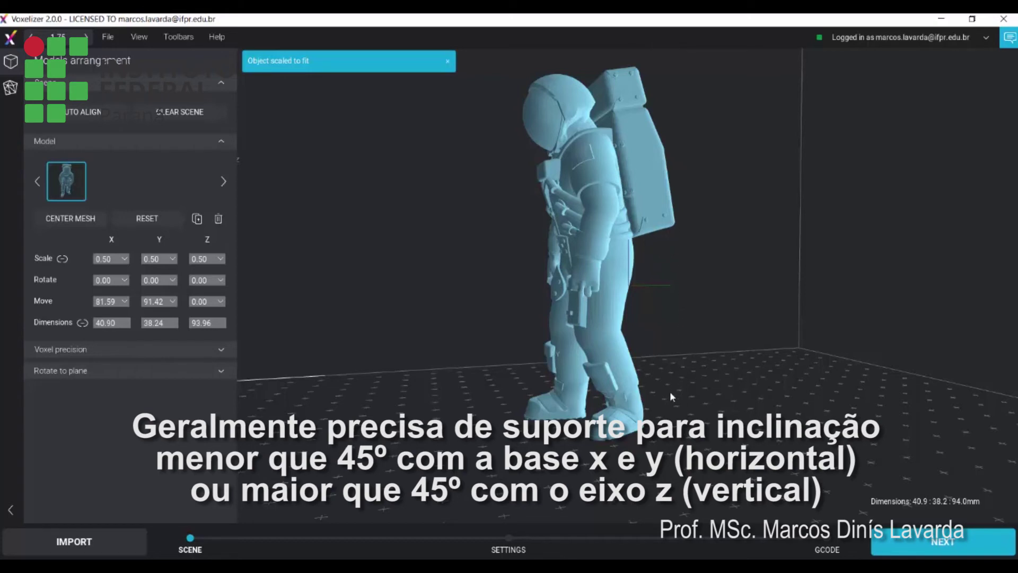
pyautogui.moveTo(696, 313); pyautogui.dragTo(683, 325, button='middle')
pyautogui.scroll(-1, 699, 207)
pyautogui.scroll(2, 704, 252)
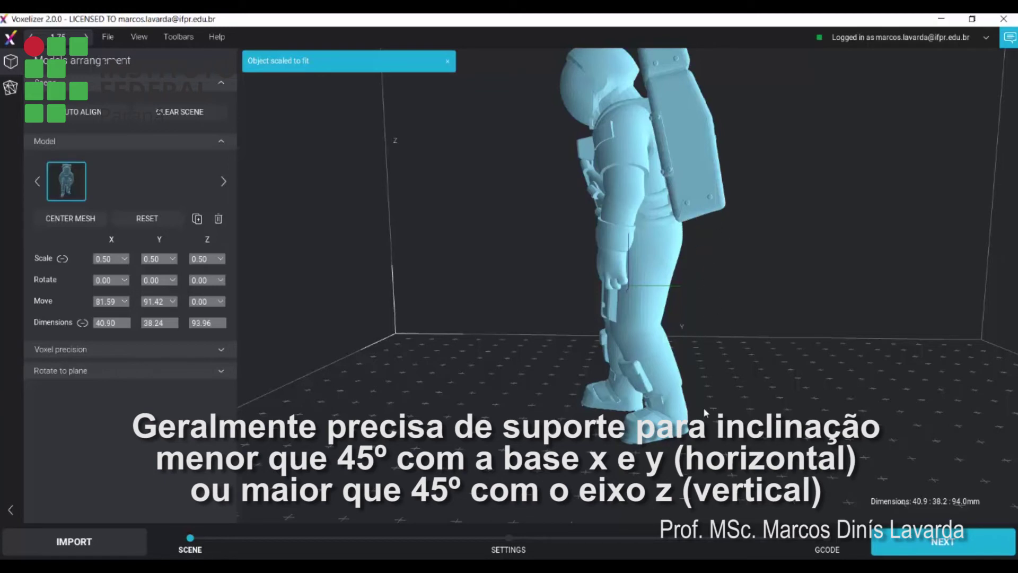
# - Proceed to the printing settings, clearing the existing voxel objects from the table, and inspect the astronaut's default supports
pyautogui.click(942, 546)
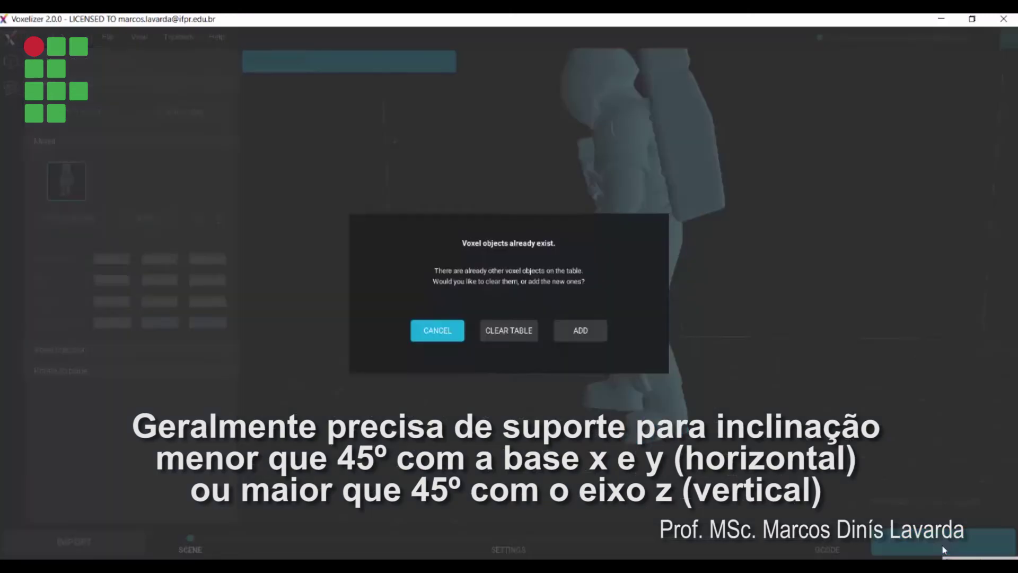
pyautogui.click(518, 332)
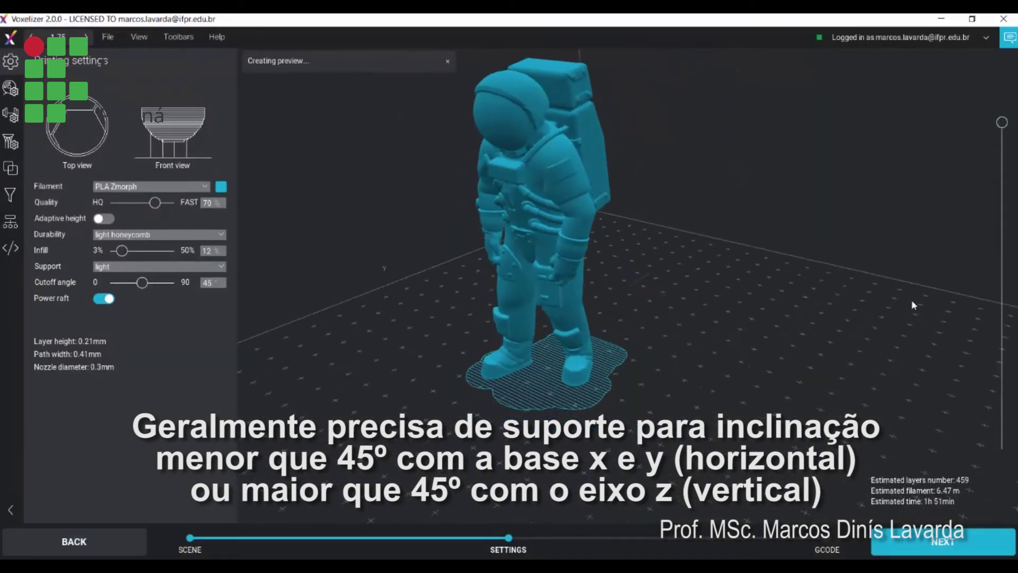
pyautogui.moveTo(746, 330); pyautogui.dragTo(624, 287, button='right')
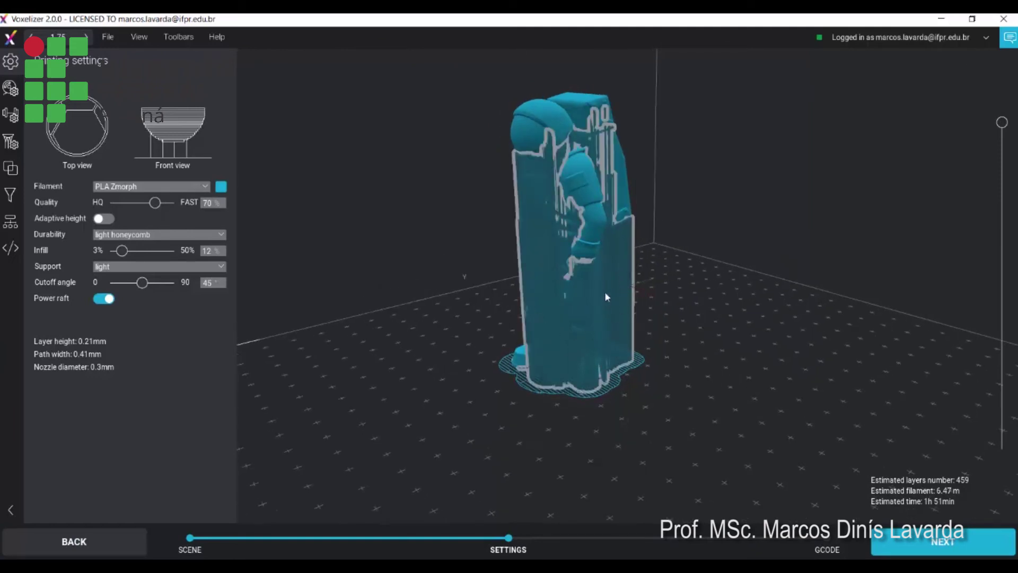
pyautogui.moveTo(539, 318); pyautogui.dragTo(351, 324, button='right')
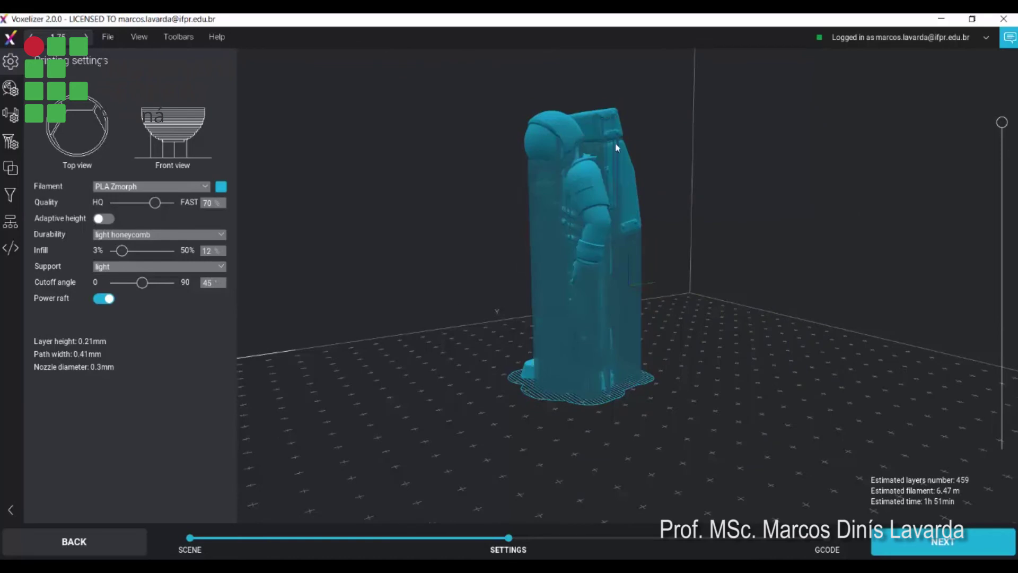
pyautogui.moveTo(680, 366); pyautogui.dragTo(765, 337, button='right')
# - Set the support cutoff angle to 75° and inspect the astronaut's supports from the front and side
pyautogui.moveTo(143, 283); pyautogui.dragTo(164, 283)
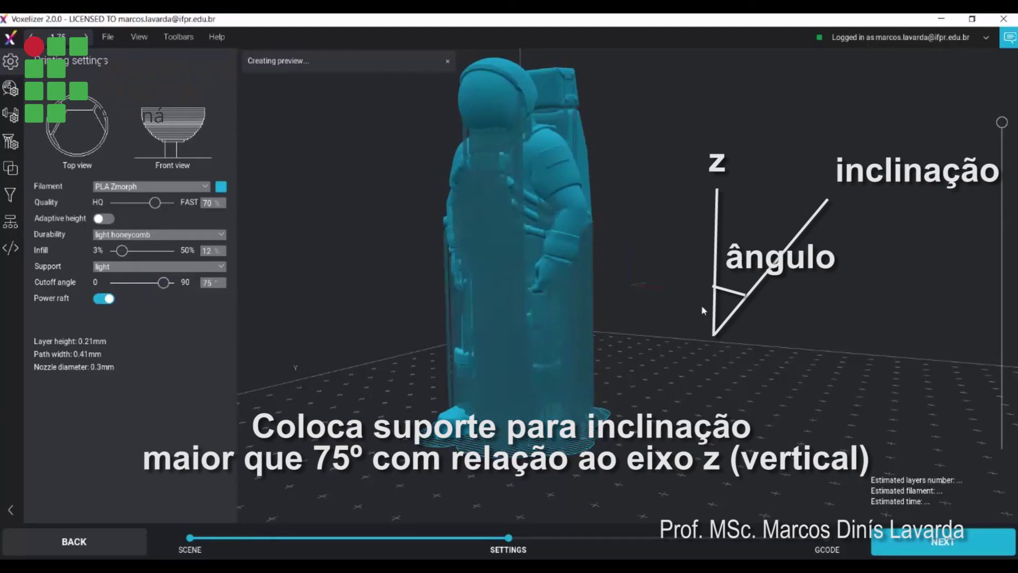
pyautogui.moveTo(686, 336); pyautogui.dragTo(479, 331)
pyautogui.moveTo(677, 386); pyautogui.dragTo(327, 353)
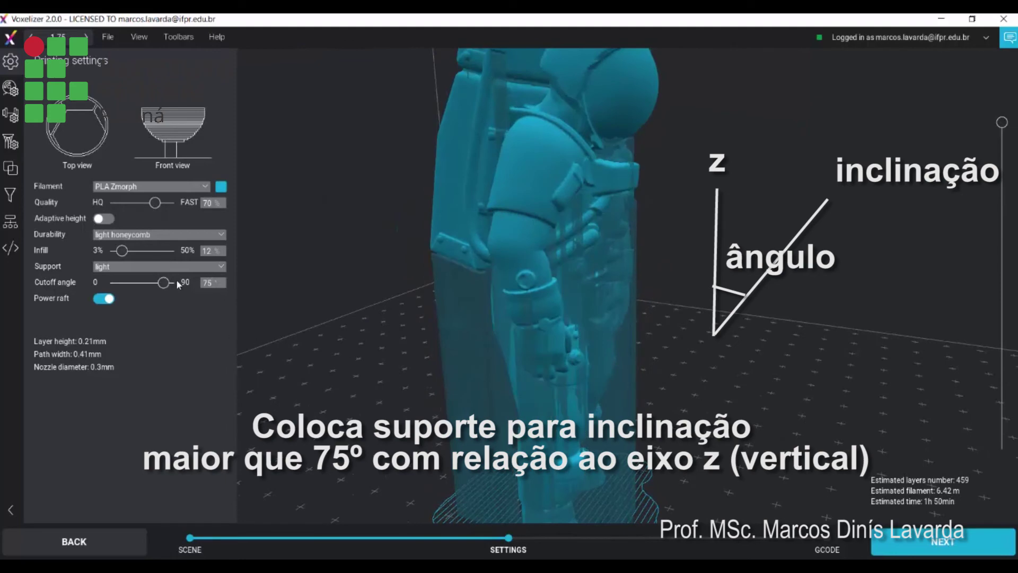
# - Raise the support cutoff angle to 90° and inspect the astronaut's preview from several sides
pyautogui.moveTo(164, 283); pyautogui.dragTo(174, 283)
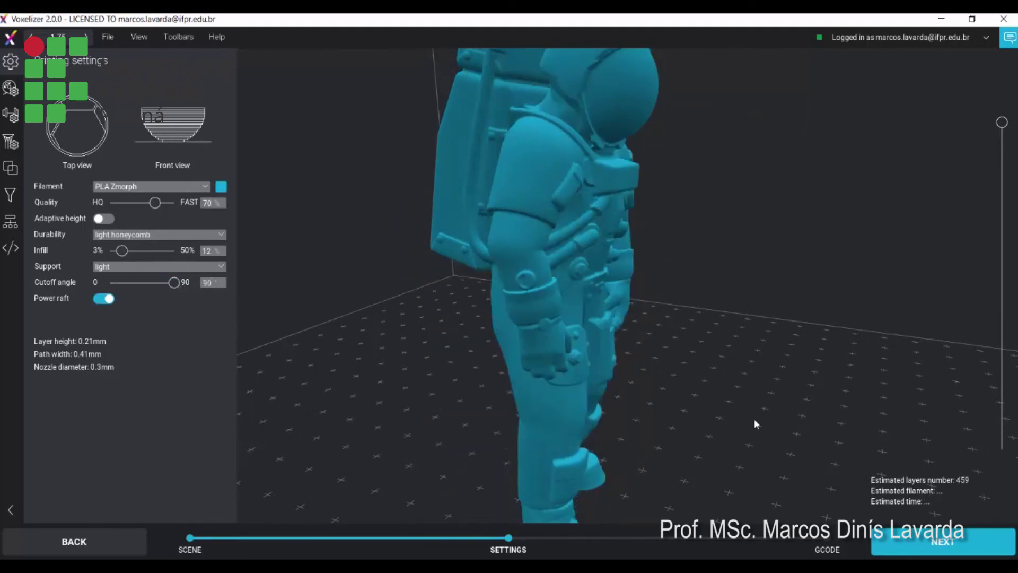
pyautogui.moveTo(767, 422); pyautogui.dragTo(715, 403)
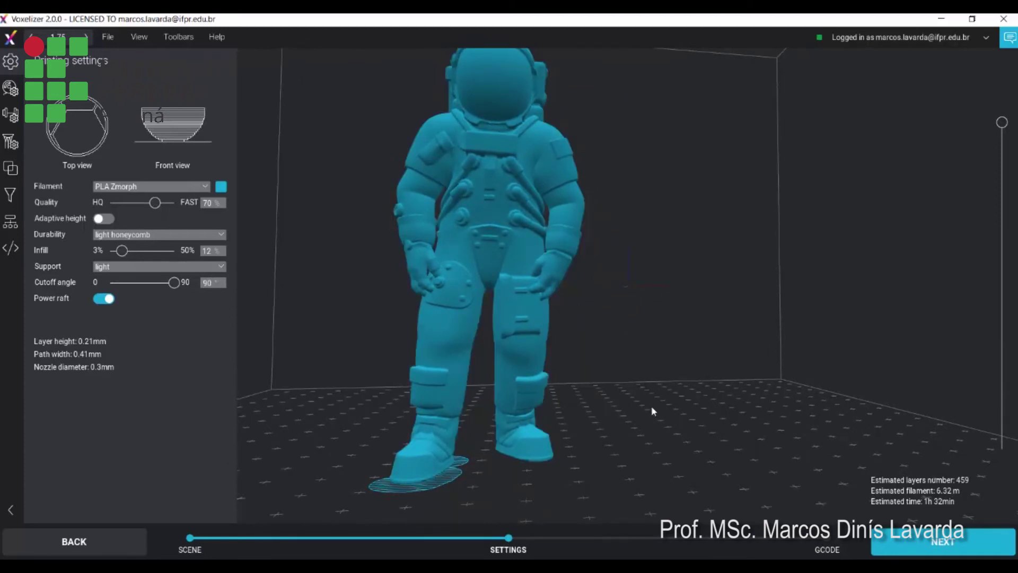
pyautogui.scroll(3, 647, 425)
pyautogui.scroll(-5, 647, 426)
pyautogui.moveTo(647, 425); pyautogui.dragTo(615, 431)
pyautogui.moveTo(500, 236); pyautogui.dragTo(539, 264)
# - Set the support cutoff angle to 85°
pyautogui.moveTo(175, 285); pyautogui.dragTo(169, 285)
pyautogui.click(205, 282)
pyautogui.write('85')
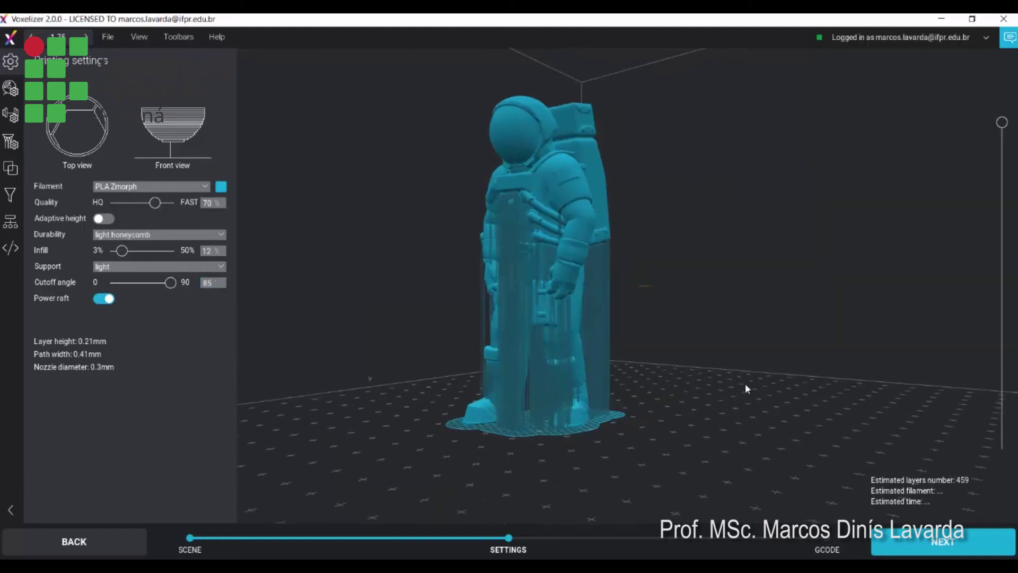
# - Examine the supports under the astronaut's chest, arms and backpack from the side and front
pyautogui.moveTo(716, 381)
pyautogui.mouseDown(button='middle')
pyautogui.moveTo(695, 393)
pyautogui.moveTo(707, 388)
pyautogui.mouseUp(button='middle')
pyautogui.scroll(-3, 677, 284)
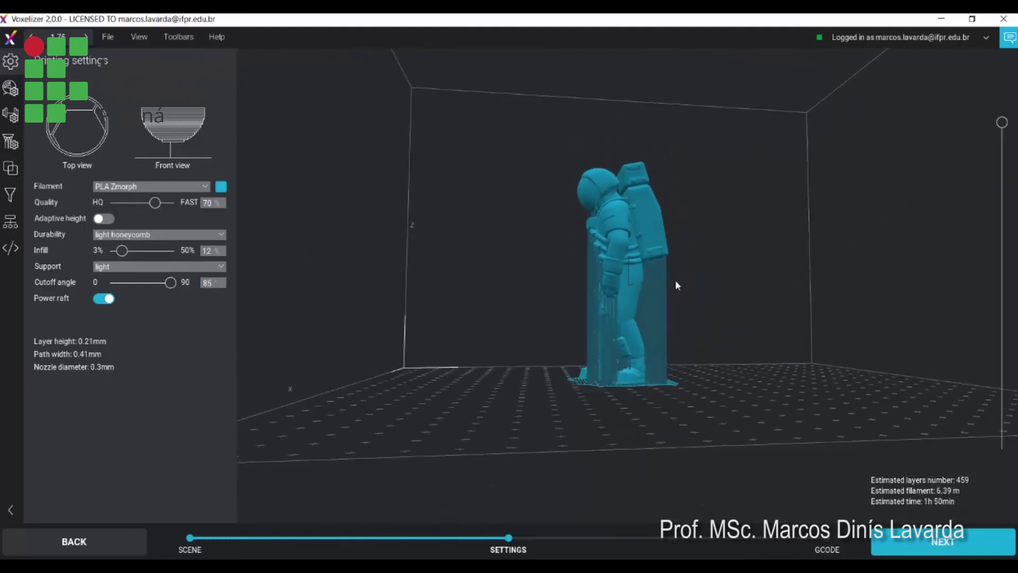
pyautogui.scroll(4, 680, 309)
pyautogui.scroll(1, 680, 309)
pyautogui.moveTo(838, 434); pyautogui.dragTo(807, 432, button='middle')
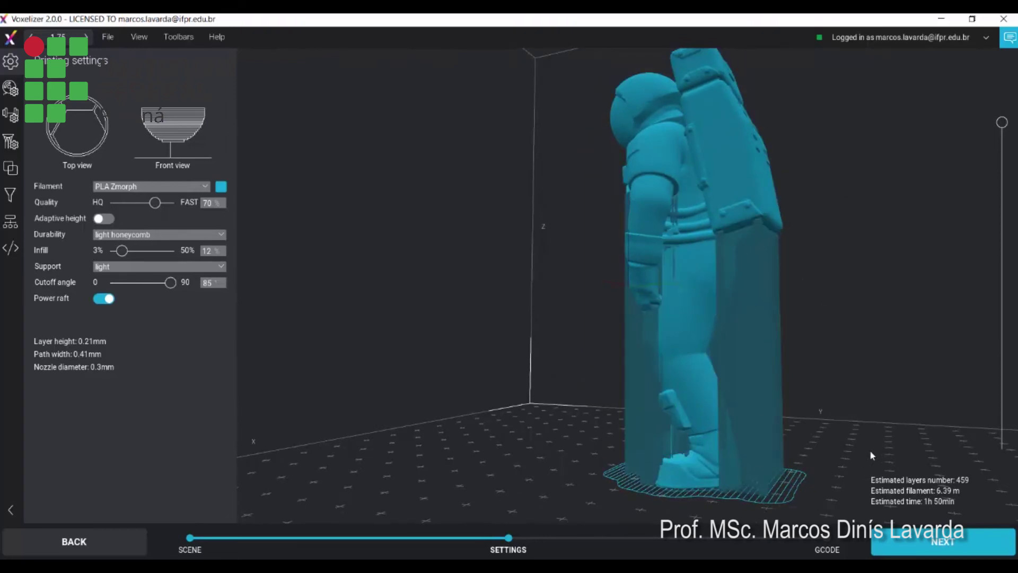
pyautogui.moveTo(790, 475); pyautogui.dragTo(636, 413, button='middle')
pyautogui.scroll(5, 531, 343)
pyautogui.scroll(-5, 531, 344)
pyautogui.moveTo(472, 400); pyautogui.dragTo(608, 484, button='middle')
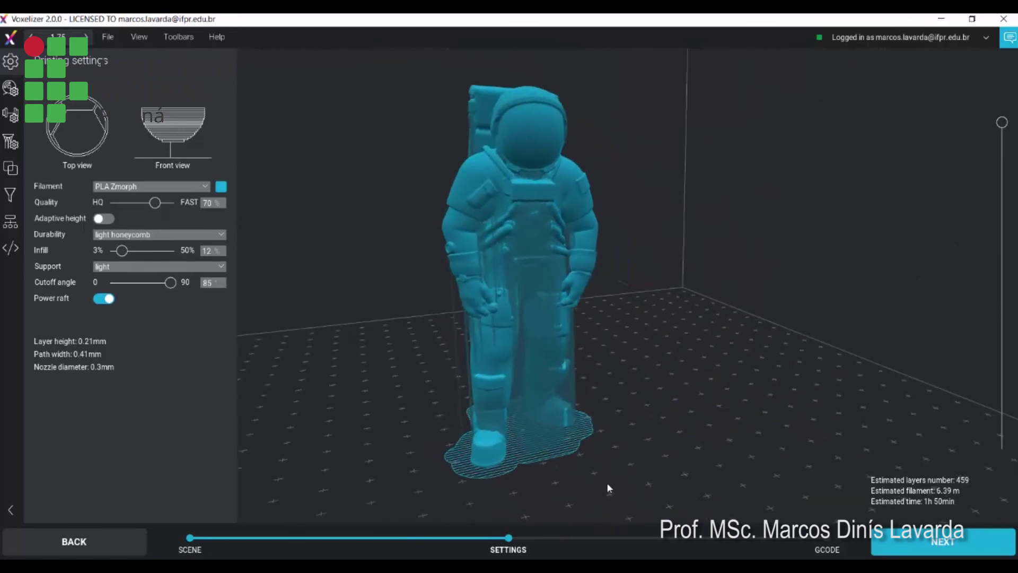
pyautogui.scroll(2, 512, 405)
pyautogui.moveTo(607, 432); pyautogui.dragTo(568, 345, button='middle')
pyautogui.moveTo(710, 420); pyautogui.dragTo(609, 341, button='middle')
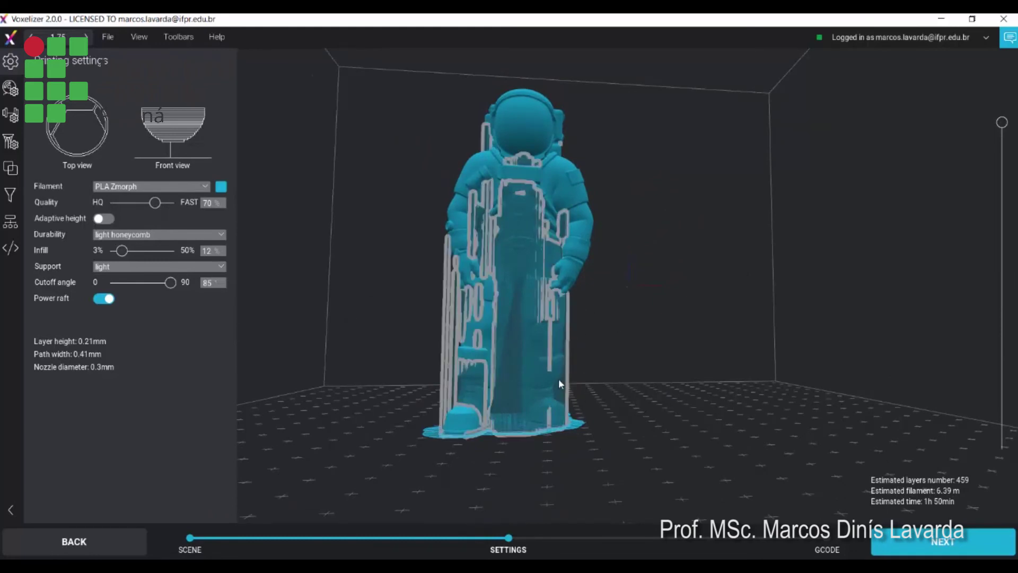
pyautogui.moveTo(652, 415); pyautogui.dragTo(629, 424, button='middle')
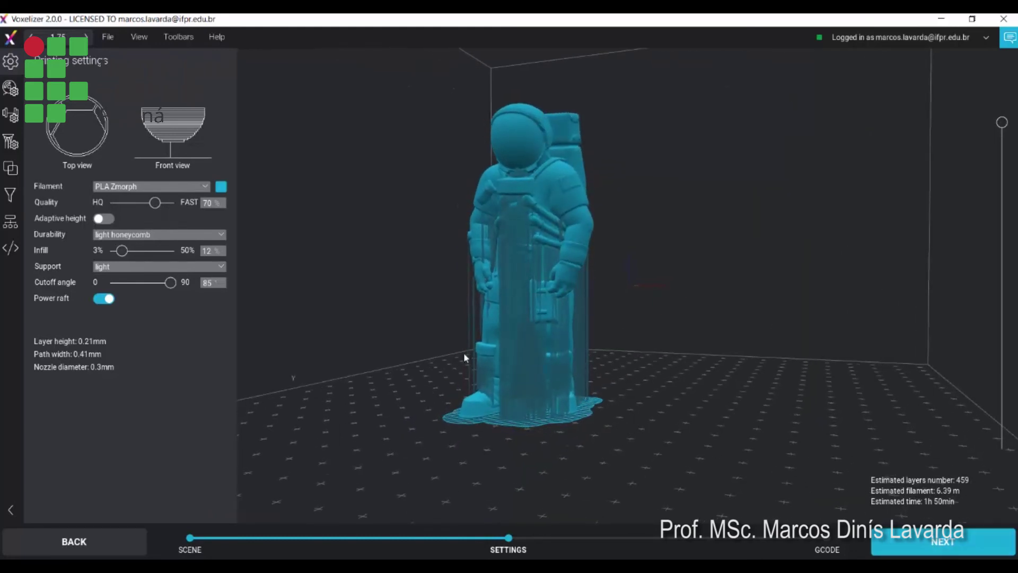
# - Set the infill to 17% while previewing a section at a middle layer, and restore the full-height preview
pyautogui.moveTo(1002, 122); pyautogui.dragTo(1002, 279)
pyautogui.moveTo(780, 266); pyautogui.dragTo(769, 329, button='middle')
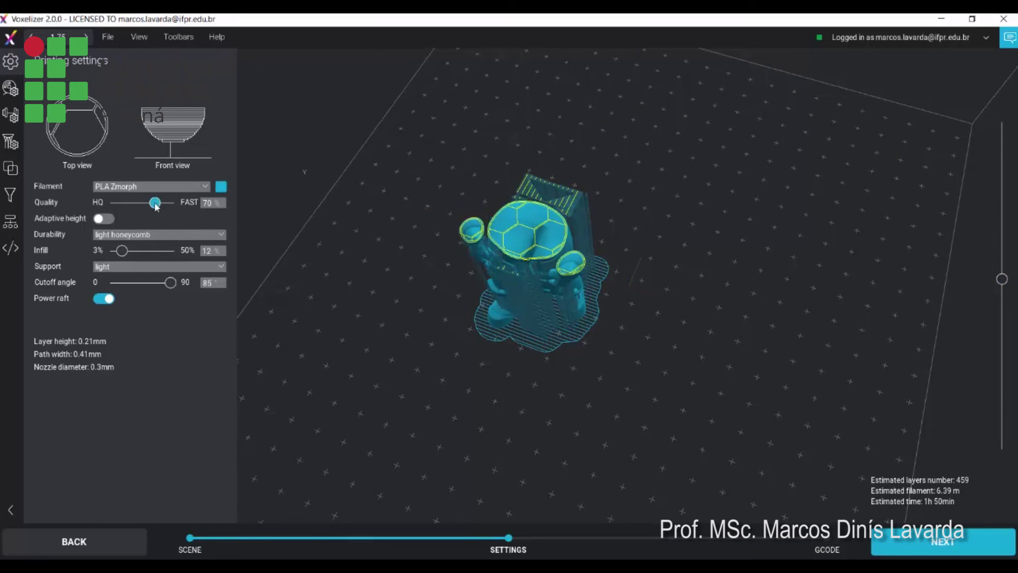
pyautogui.moveTo(122, 255); pyautogui.dragTo(133, 253)
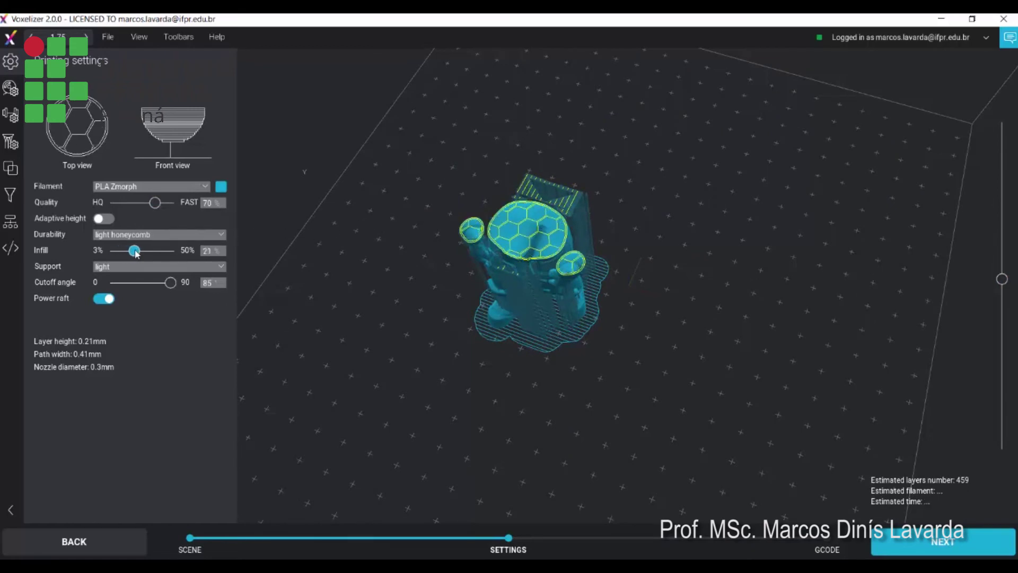
pyautogui.moveTo(133, 253); pyautogui.dragTo(132, 254)
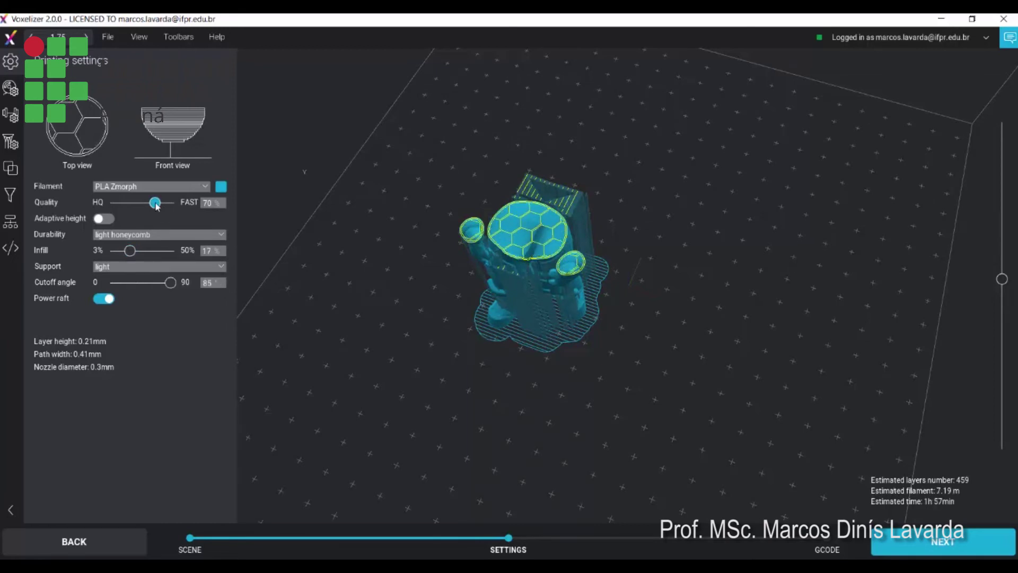
pyautogui.moveTo(736, 345); pyautogui.dragTo(737, 300)
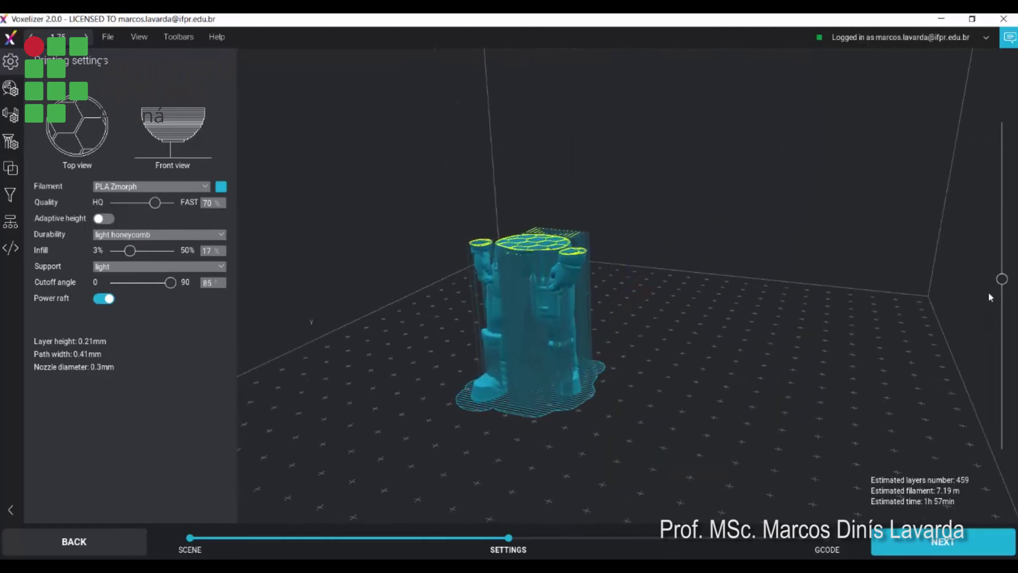
pyautogui.moveTo(1002, 279); pyautogui.dragTo(1005, 126)
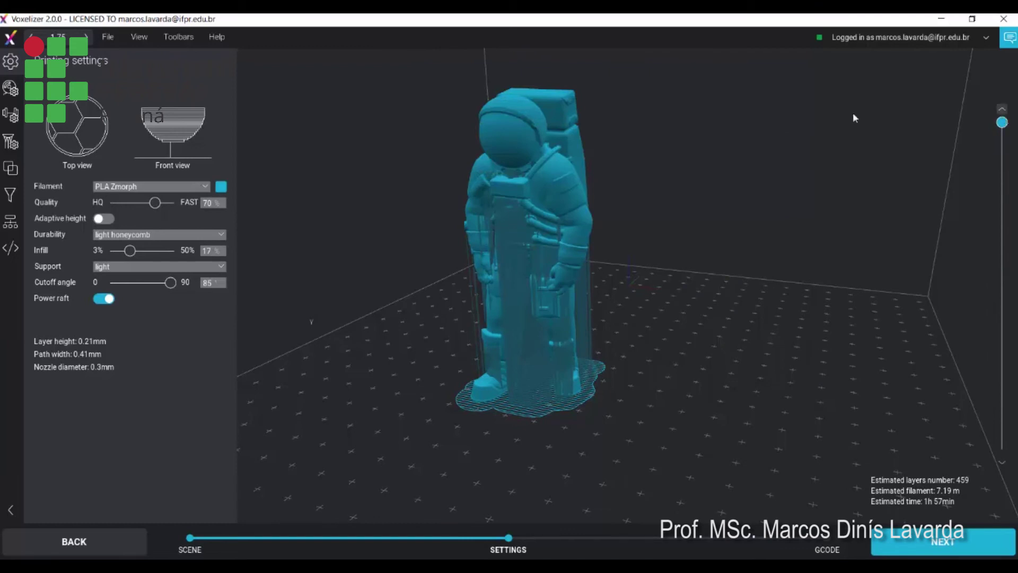
# - Examine the astronaut's helmet, shoulders and backpack up close in the settings preview
pyautogui.scroll(-2, 532, 81)
pyautogui.scroll(5, 541, 110)
pyautogui.scroll(-2, 541, 109)
pyautogui.moveTo(863, 289); pyautogui.dragTo(795, 329)
pyautogui.scroll(4, 505, 210)
pyautogui.scroll(4, 352, 162)
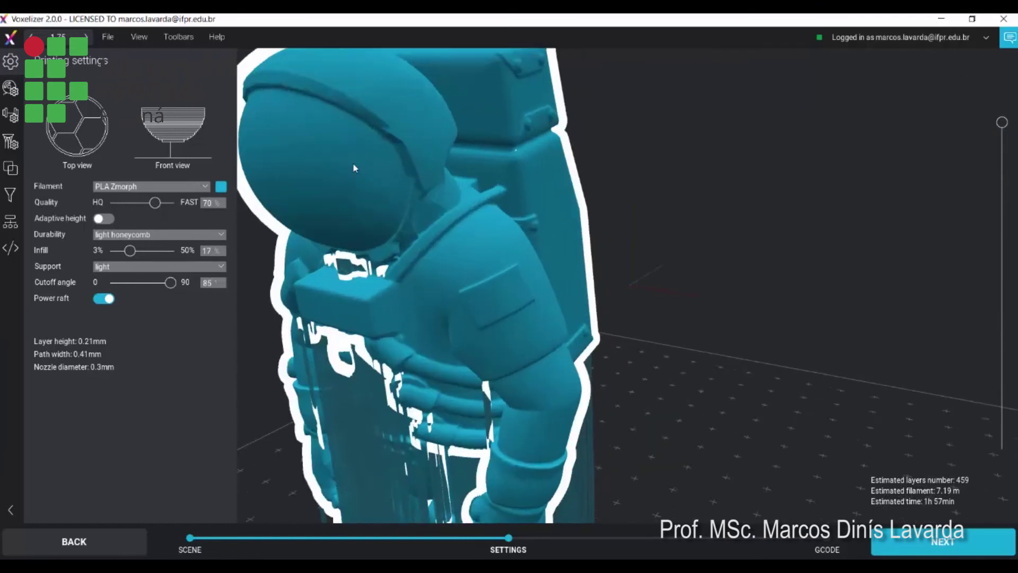
pyautogui.moveTo(763, 254); pyautogui.dragTo(879, 345, button='middle')
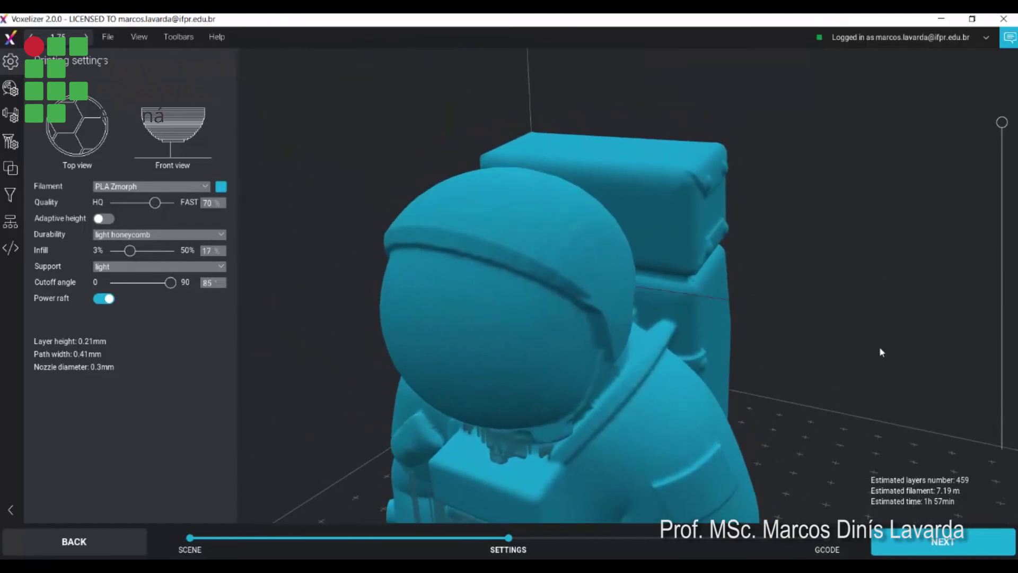
pyautogui.scroll(4, 402, 224)
pyautogui.moveTo(942, 308); pyautogui.dragTo(988, 311, button='middle')
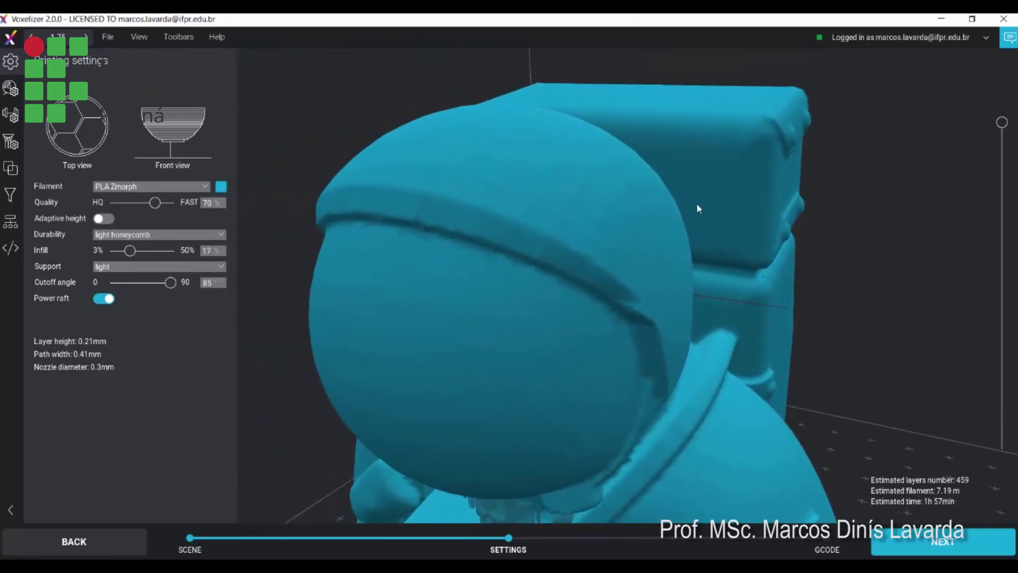
# - Raise the print quality setting toward fast, first to 80% and finally to 94%, and preview the layers just below the helmet's top
pyautogui.moveTo(149, 206); pyautogui.dragTo(163, 206)
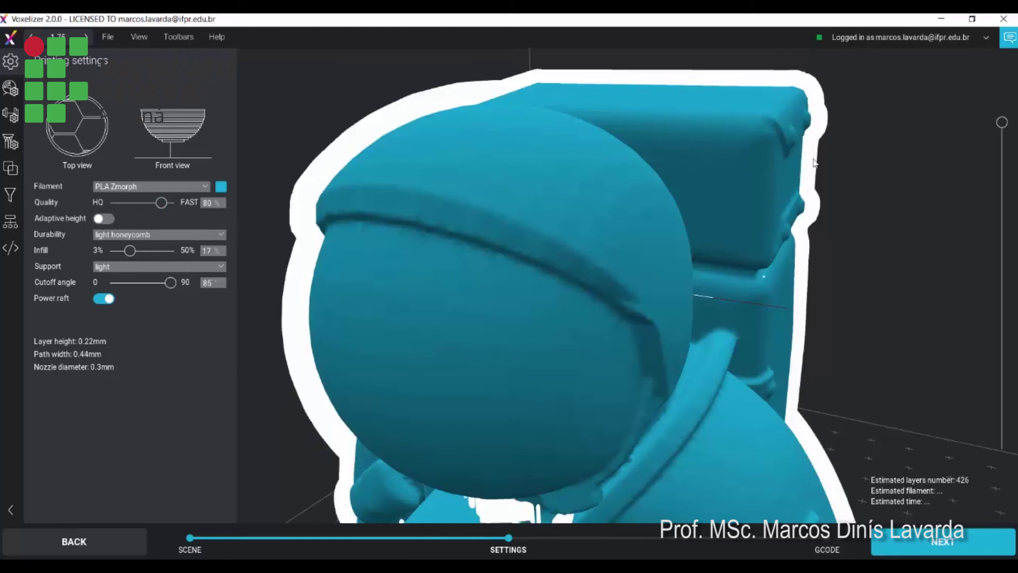
pyautogui.moveTo(1003, 130)
pyautogui.mouseDown()
pyautogui.moveTo(1002, 159)
pyautogui.moveTo(1013, 137)
pyautogui.moveTo(1003, 159)
pyautogui.moveTo(1003, 122)
pyautogui.mouseUp()
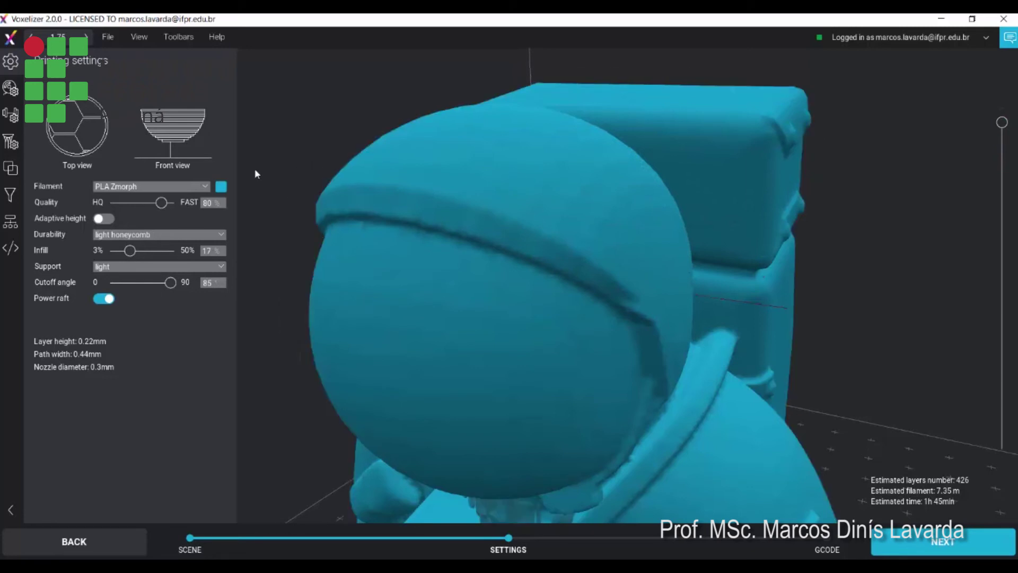
pyautogui.moveTo(157, 209)
pyautogui.mouseDown()
pyautogui.moveTo(118, 210)
pyautogui.moveTo(171, 206)
pyautogui.mouseUp()
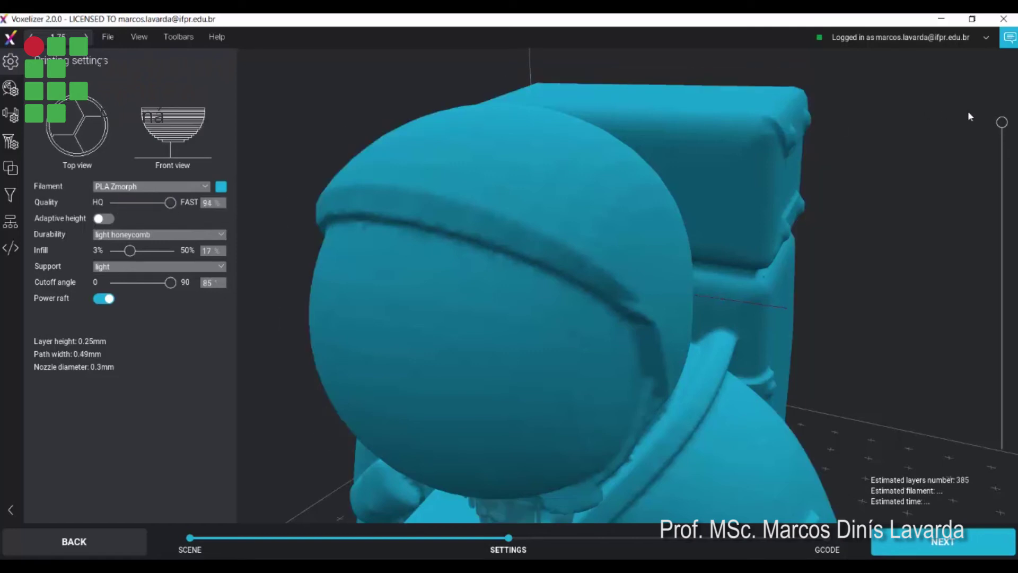
pyautogui.moveTo(1001, 122)
pyautogui.mouseDown()
pyautogui.moveTo(1013, 161)
pyautogui.moveTo(1013, 133)
pyautogui.mouseUp()
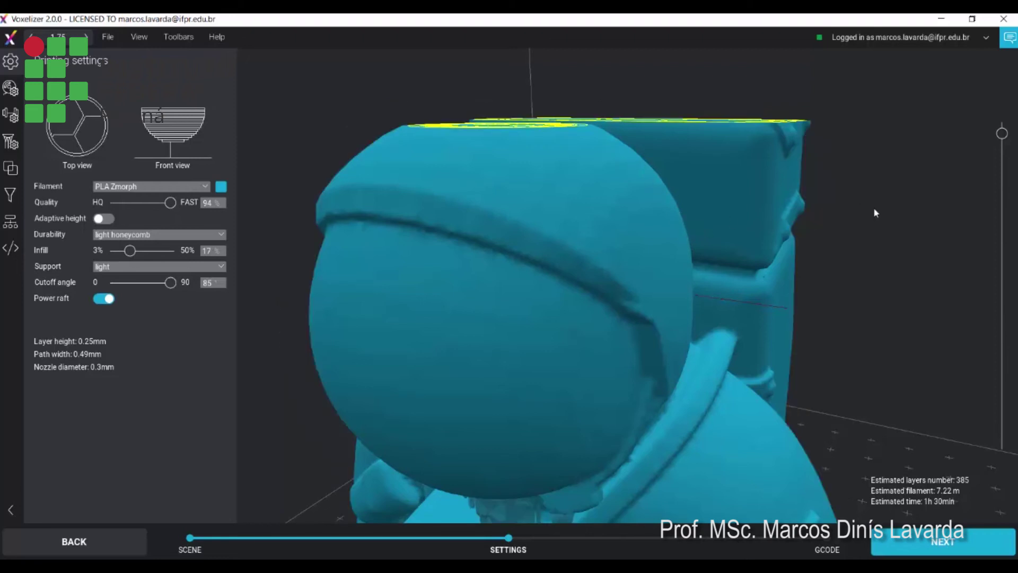
# - Set the print quality to 0% and preview a section through the upper helmet before restoring the full-height view
pyautogui.moveTo(174, 202); pyautogui.dragTo(110, 202)
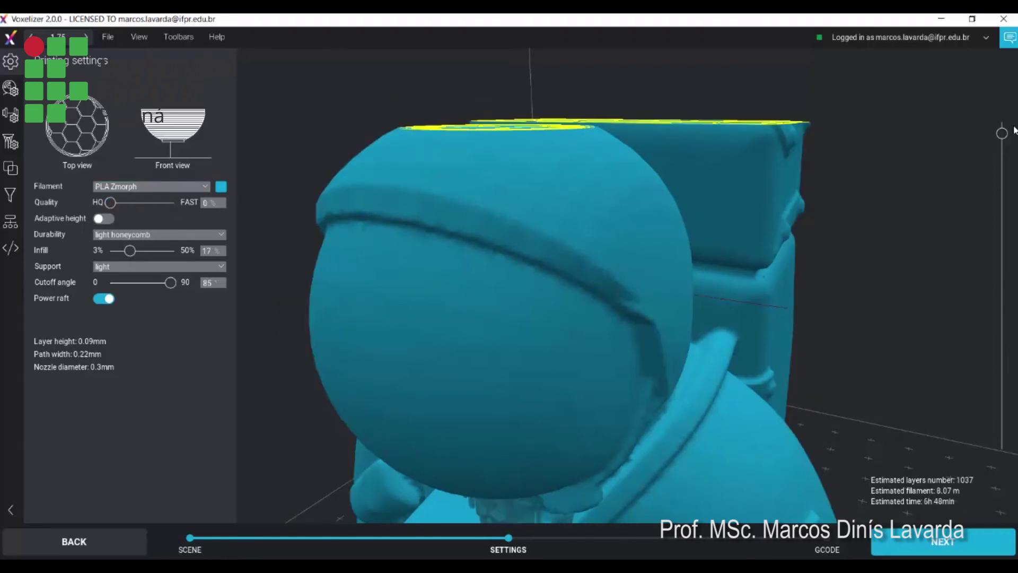
pyautogui.moveTo(1002, 134); pyautogui.dragTo(1006, 148)
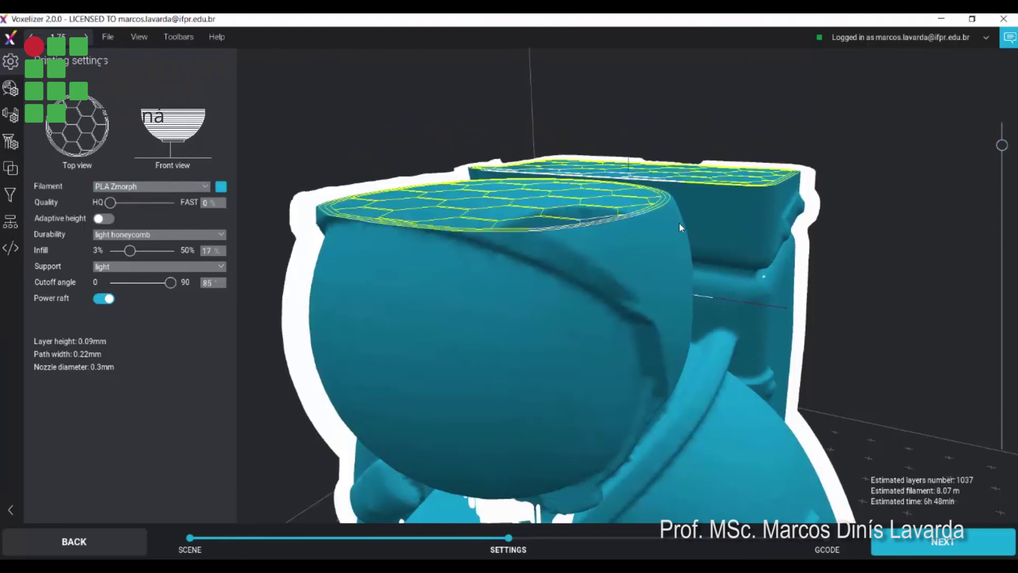
pyautogui.moveTo(1003, 147); pyautogui.dragTo(1003, 127)
# - Set the print quality to 100% and generate the G-code
pyautogui.moveTo(110, 203); pyautogui.dragTo(175, 203)
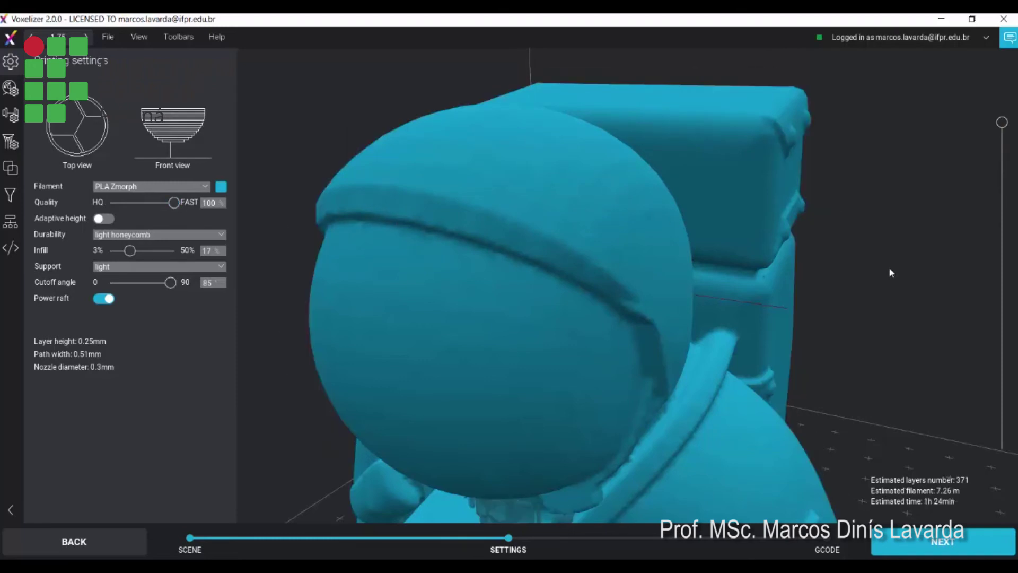
pyautogui.click(962, 537)
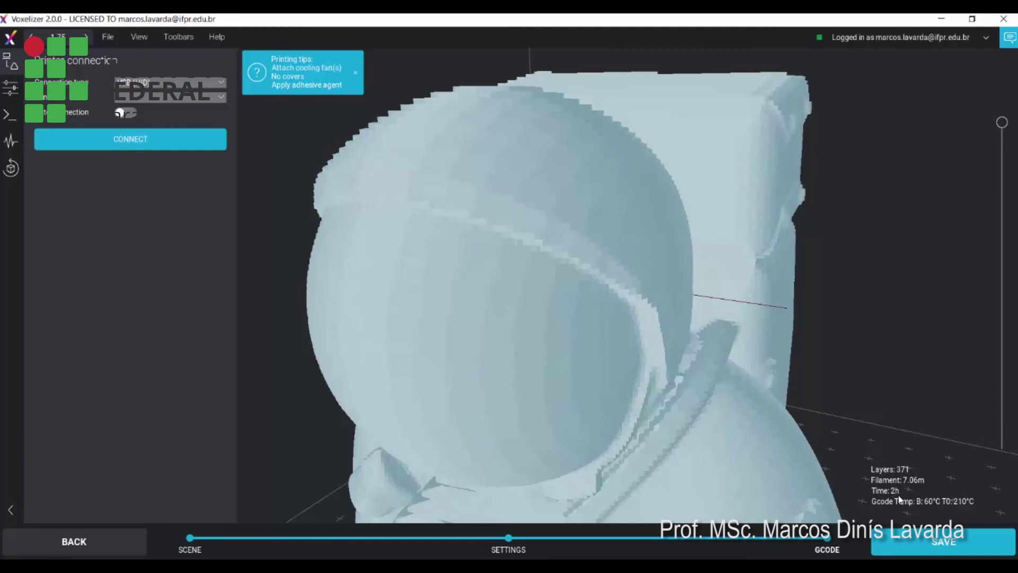
# - Inspect the honeycomb infill in a G-code section through the helmet, and restore the full-height view
pyautogui.moveTo(1002, 125)
pyautogui.mouseDown()
pyautogui.moveTo(1014, 169)
pyautogui.moveTo(1016, 123)
pyautogui.mouseUp()
pyautogui.moveTo(1002, 124); pyautogui.dragTo(1002, 155)
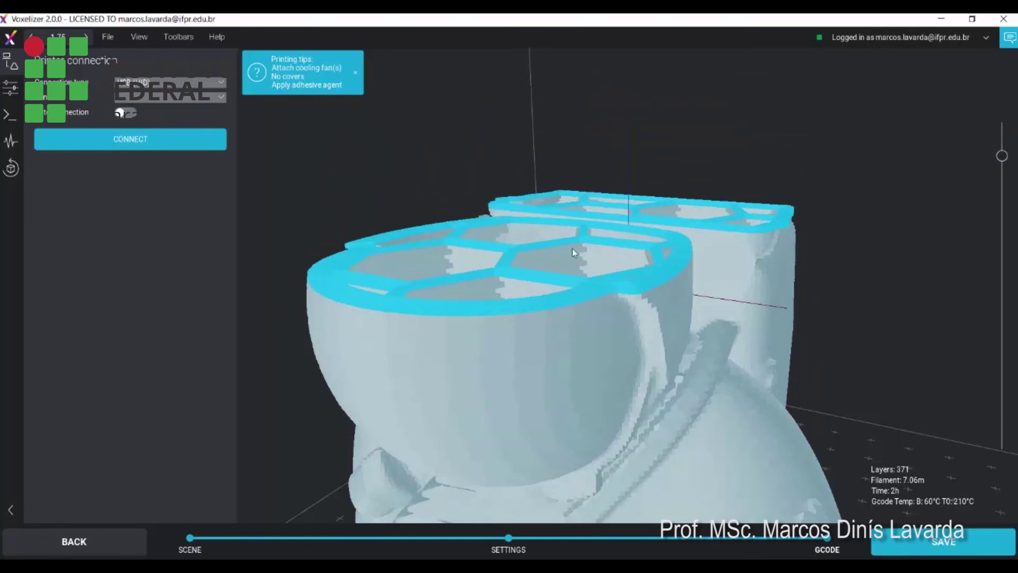
pyautogui.moveTo(1002, 158); pyautogui.dragTo(1002, 123)
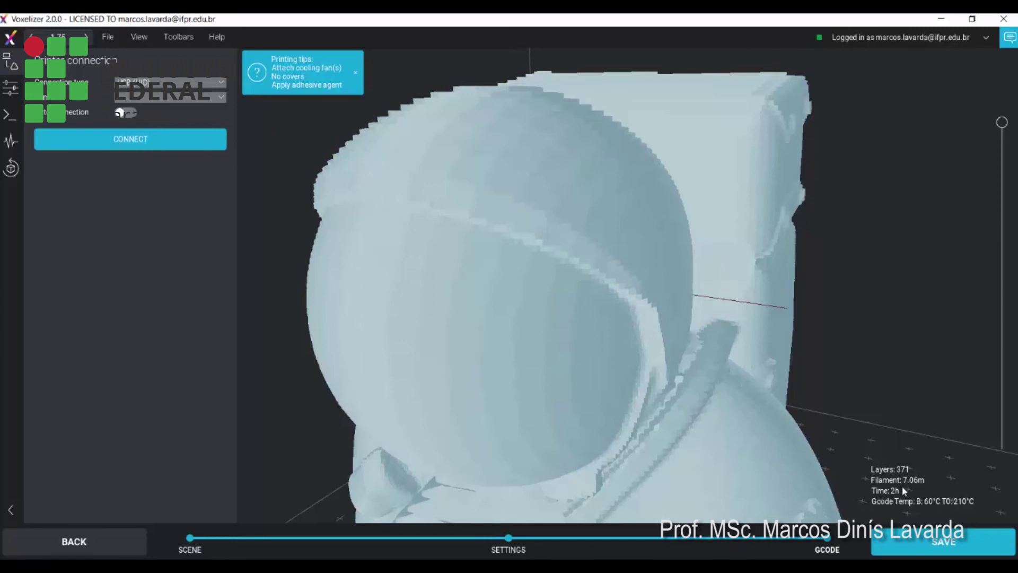
# - Return to the printing settings, set the quality to 0% and regenerate the G-code
pyautogui.click(94, 544)
pyautogui.moveTo(174, 202); pyautogui.dragTo(110, 202)
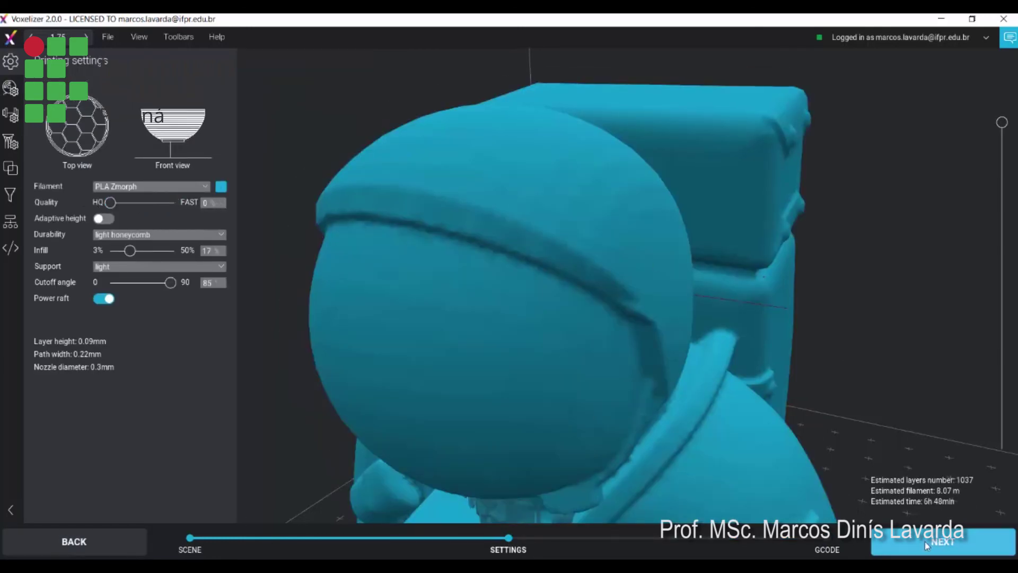
pyautogui.click(924, 541)
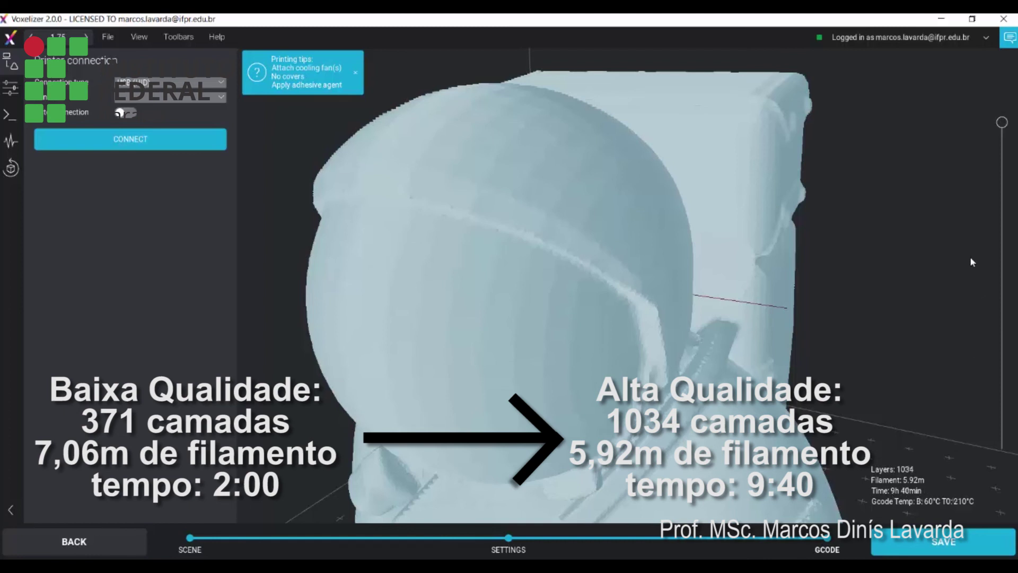
# - Examine the regenerated G-code model from the helmet down to the supports and raft, from the side and from above
pyautogui.moveTo(1003, 127)
pyautogui.mouseDown()
pyautogui.moveTo(1013, 144)
pyautogui.moveTo(1004, 123)
pyautogui.mouseUp()
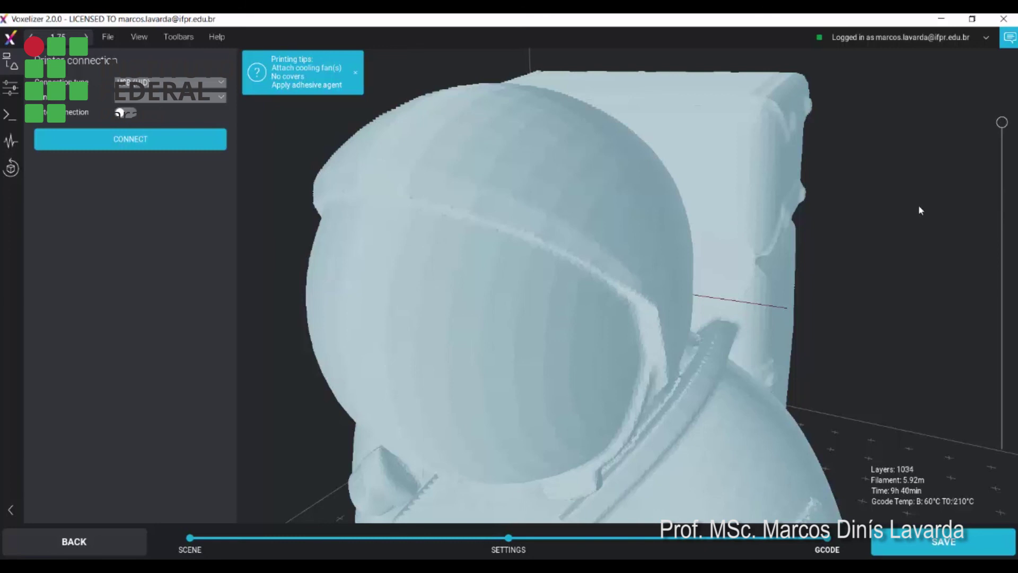
pyautogui.scroll(-1, 855, 208)
pyautogui.scroll(3, 850, 212)
pyautogui.scroll(-8, 782, 247)
pyautogui.scroll(1, 690, 467)
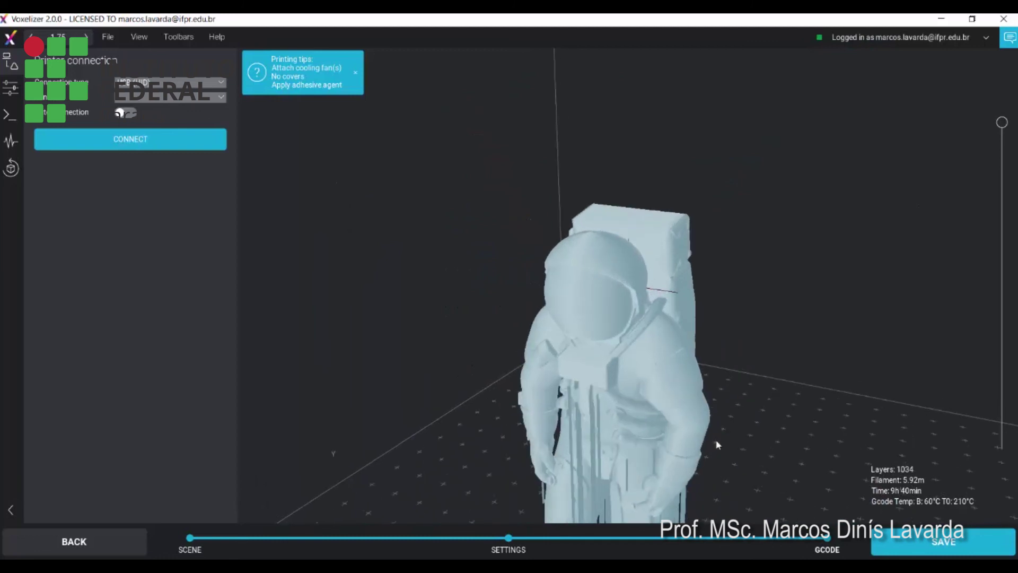
pyautogui.moveTo(770, 420); pyautogui.dragTo(764, 202, button='middle')
pyautogui.moveTo(718, 362); pyautogui.dragTo(877, 214, button='right')
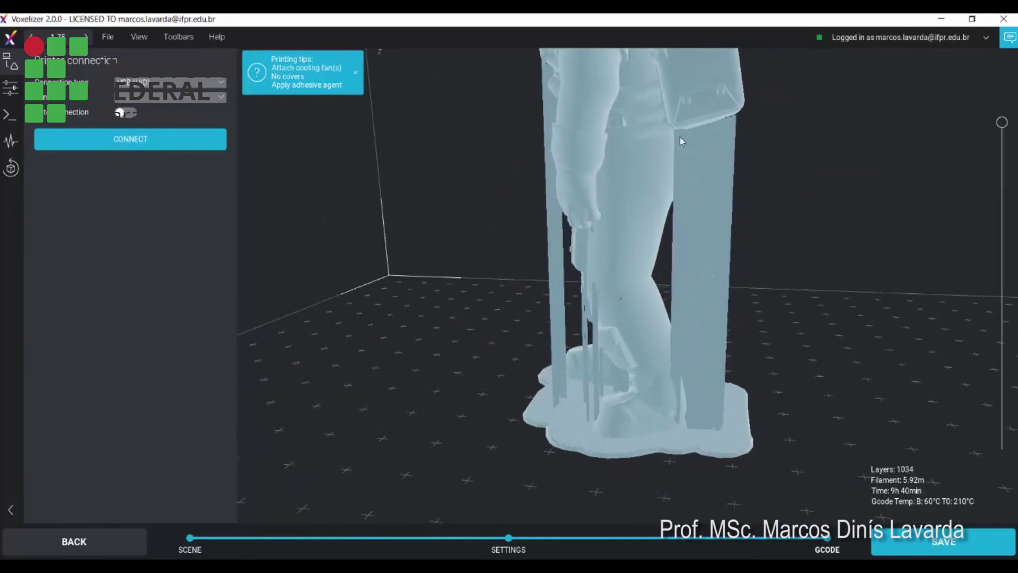
pyautogui.moveTo(803, 275)
pyautogui.mouseDown(button='right')
pyautogui.moveTo(814, 264)
pyautogui.moveTo(799, 271)
pyautogui.mouseUp(button='right')
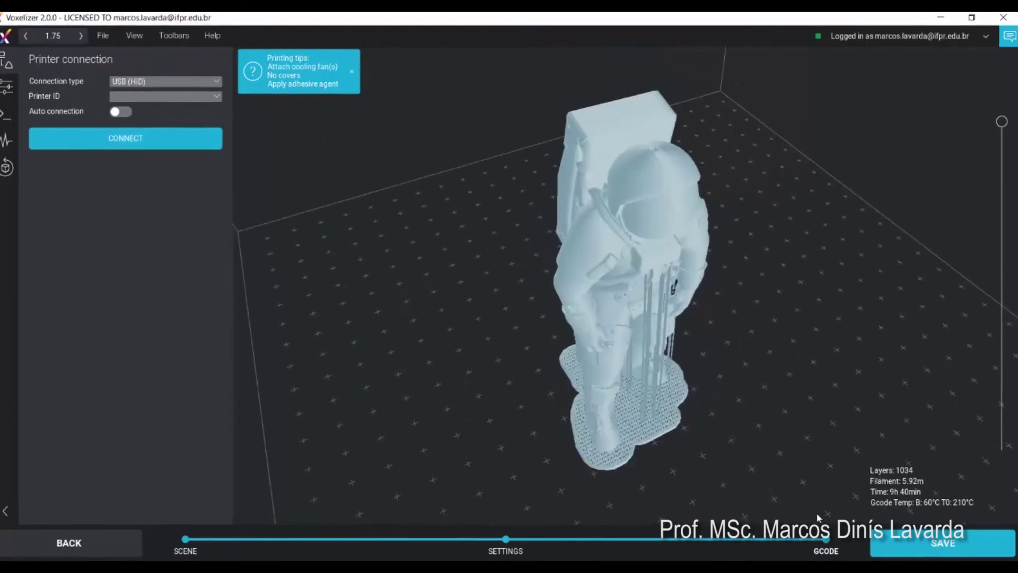
pyautogui.click(915, 565)
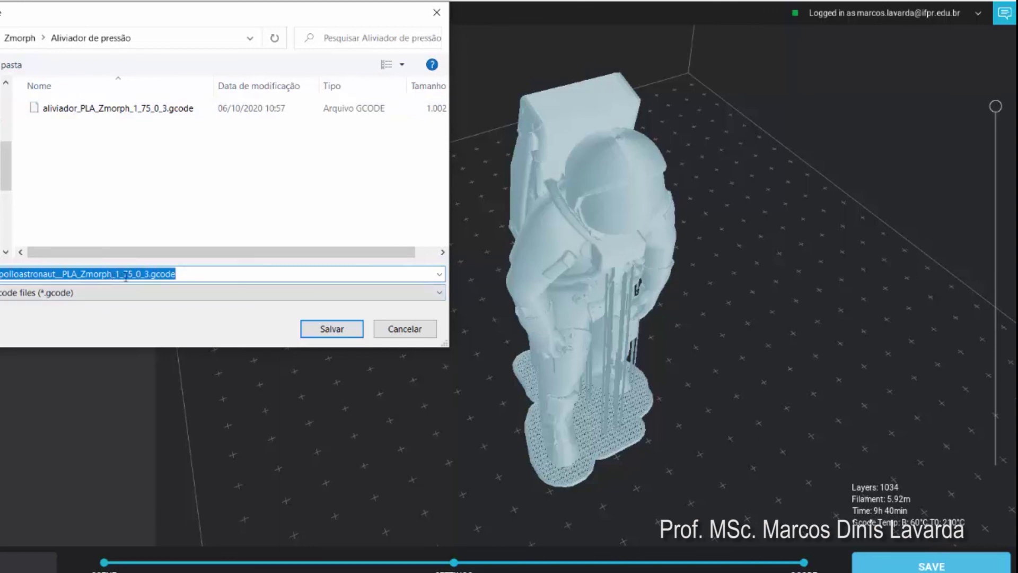
pyautogui.moveTo(187, 275); pyautogui.dragTo(149, 275)
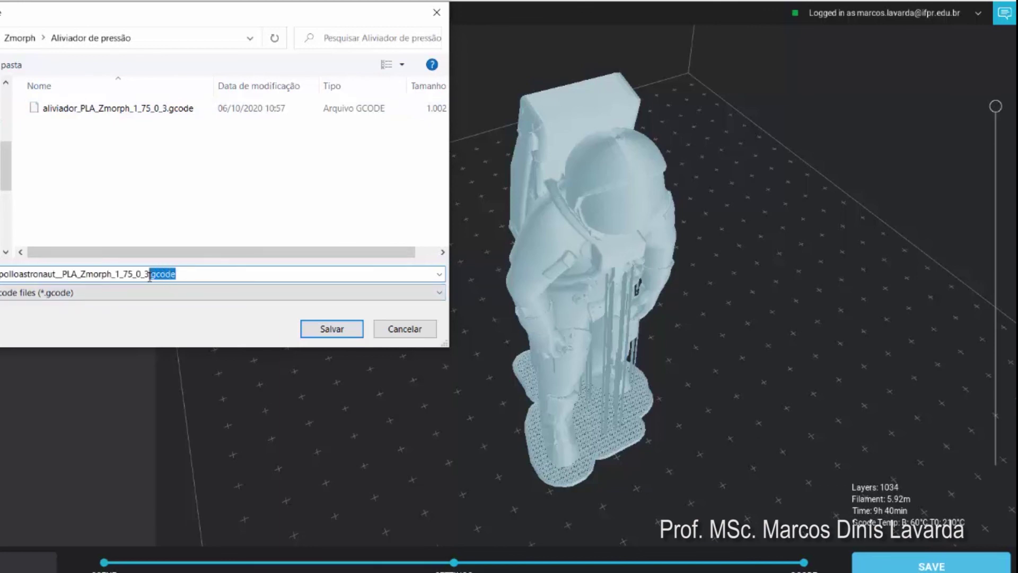
pyautogui.click(191, 273)
pyautogui.click(398, 330)
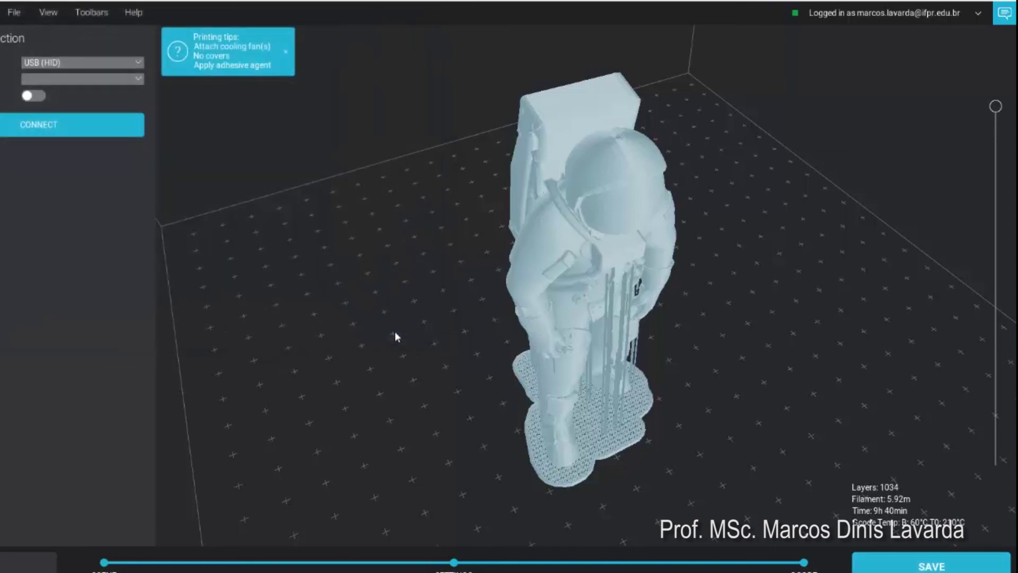